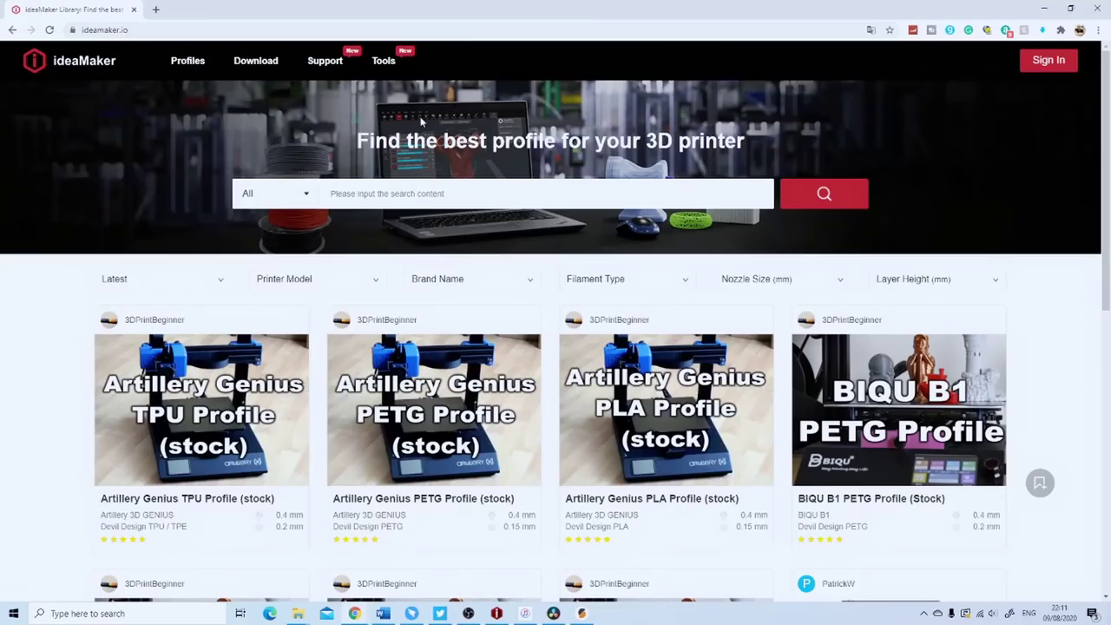
Step: Start a new Profile Generator profile with Creality 3D Ender 3 as the printer
click(408, 92)
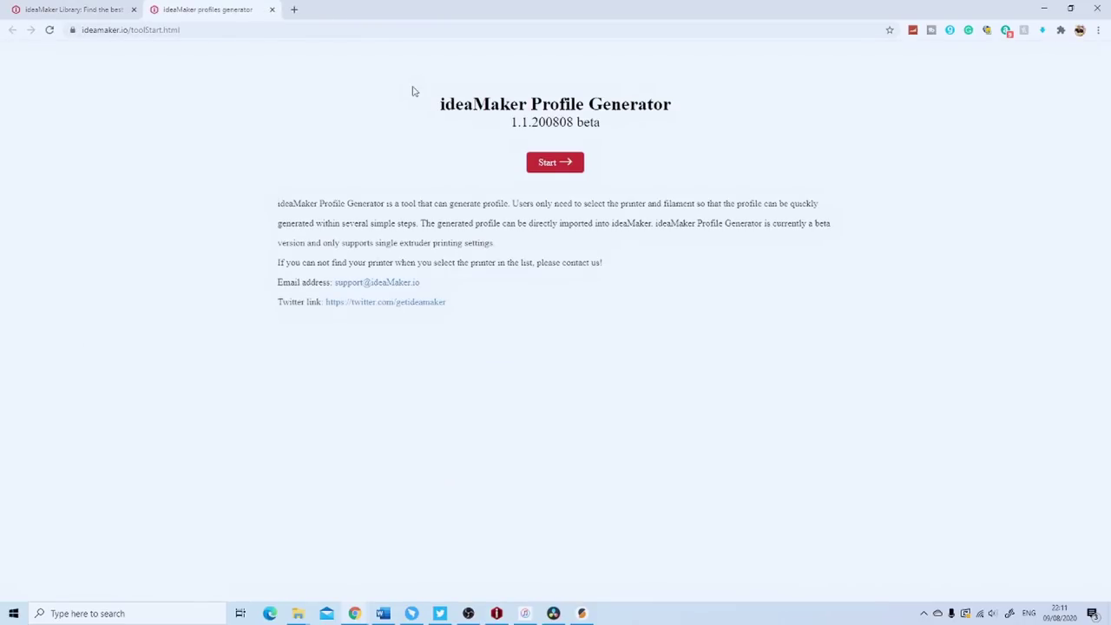
click(540, 165)
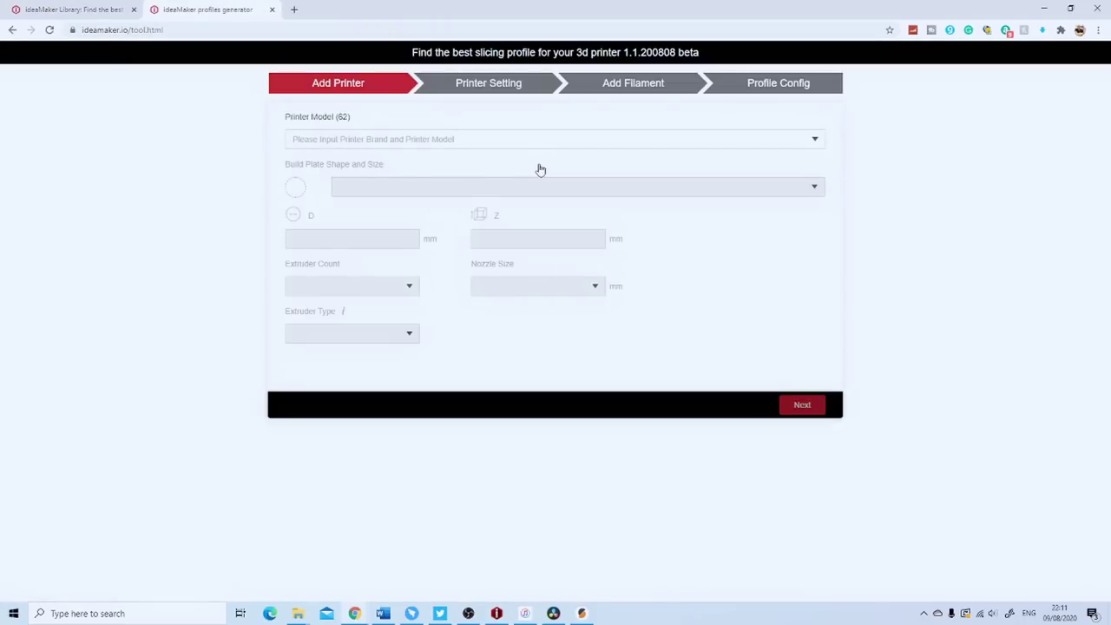
click(456, 139)
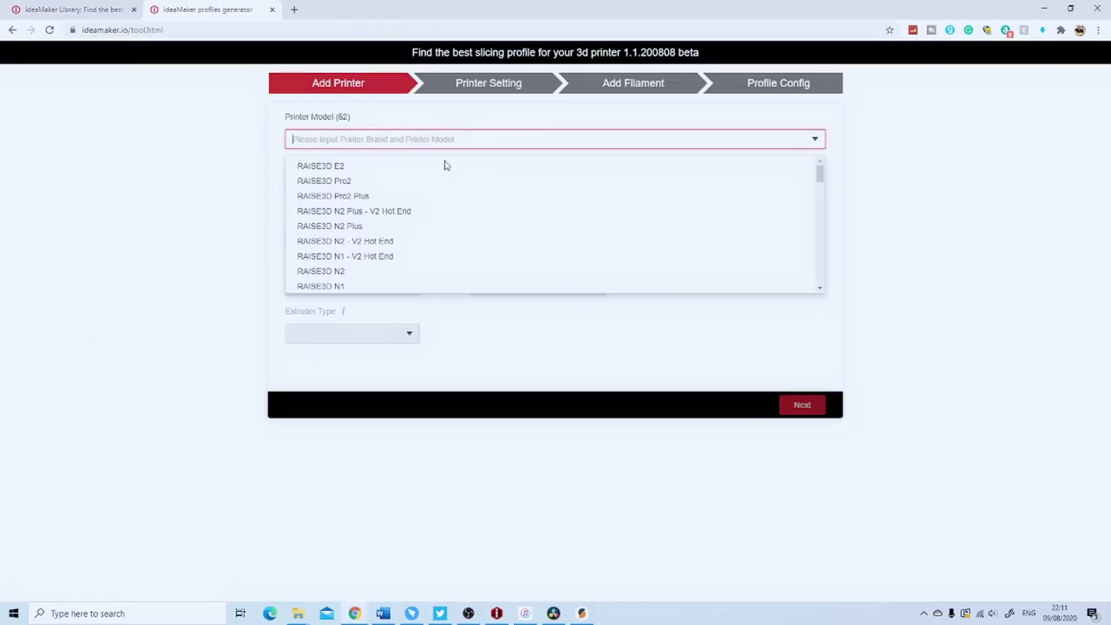
scroll(440, 201, down, 1)
scroll(440, 202, down, 8)
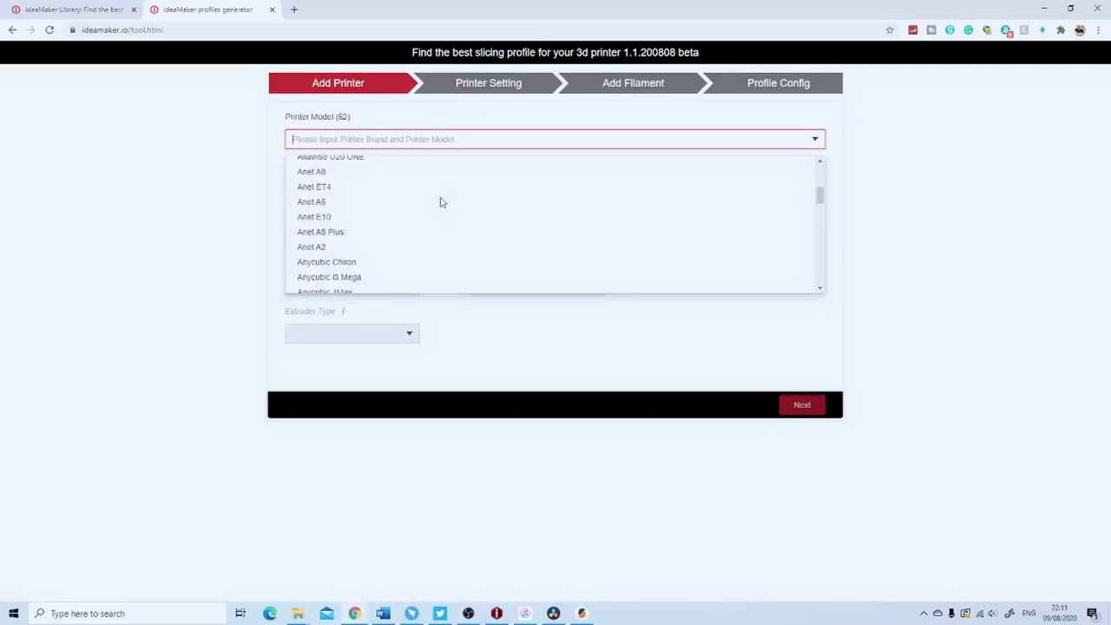
scroll(440, 202, down, 10)
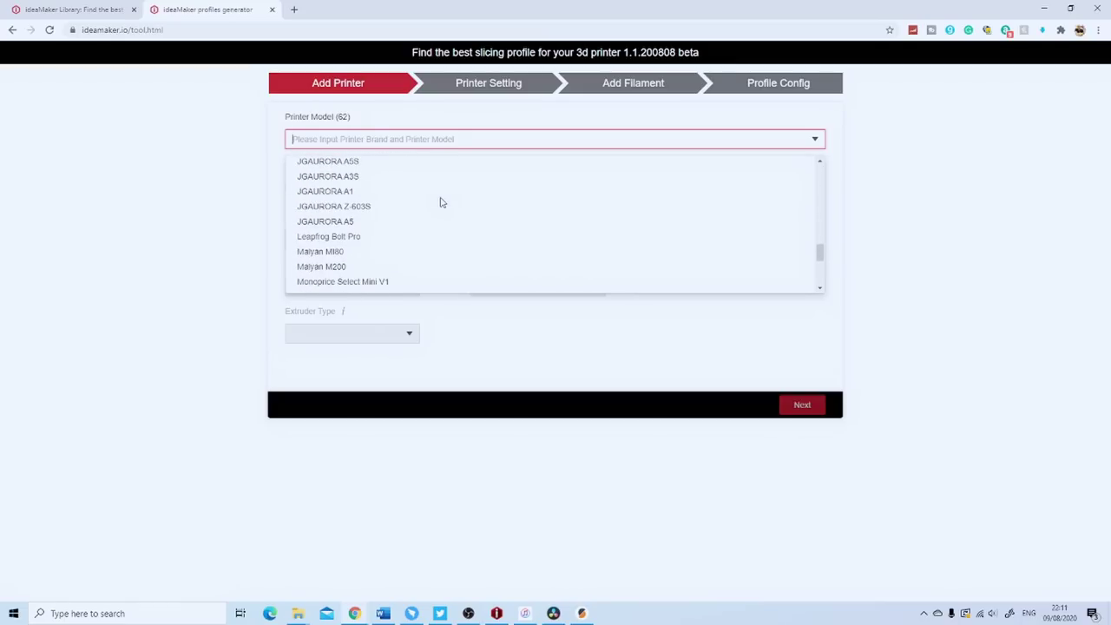
scroll(440, 217, up, 15)
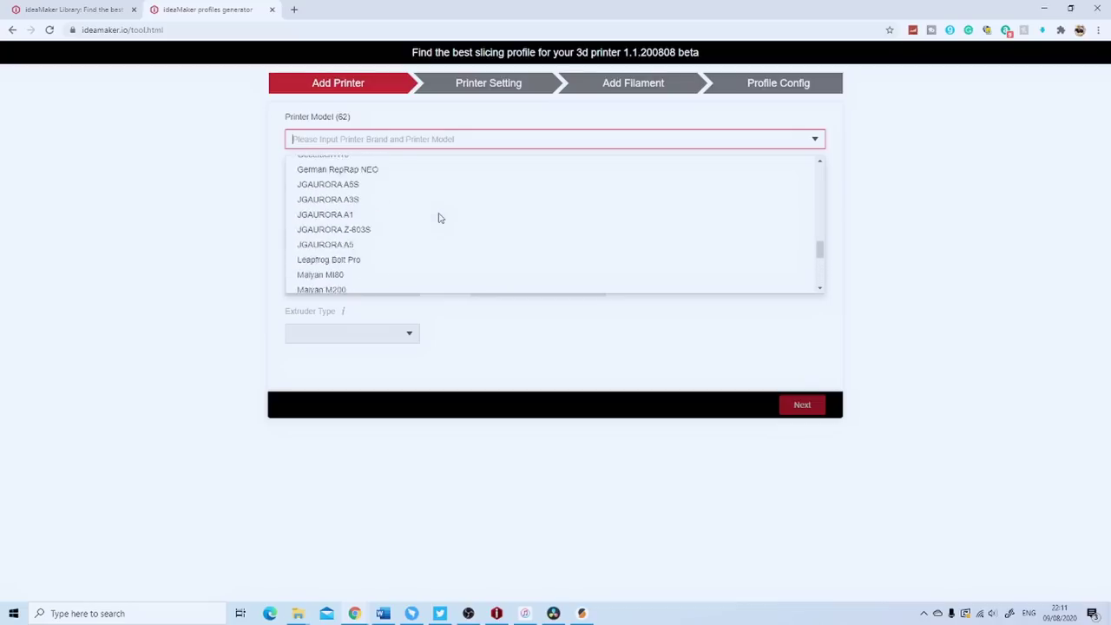
scroll(408, 228, down, 1)
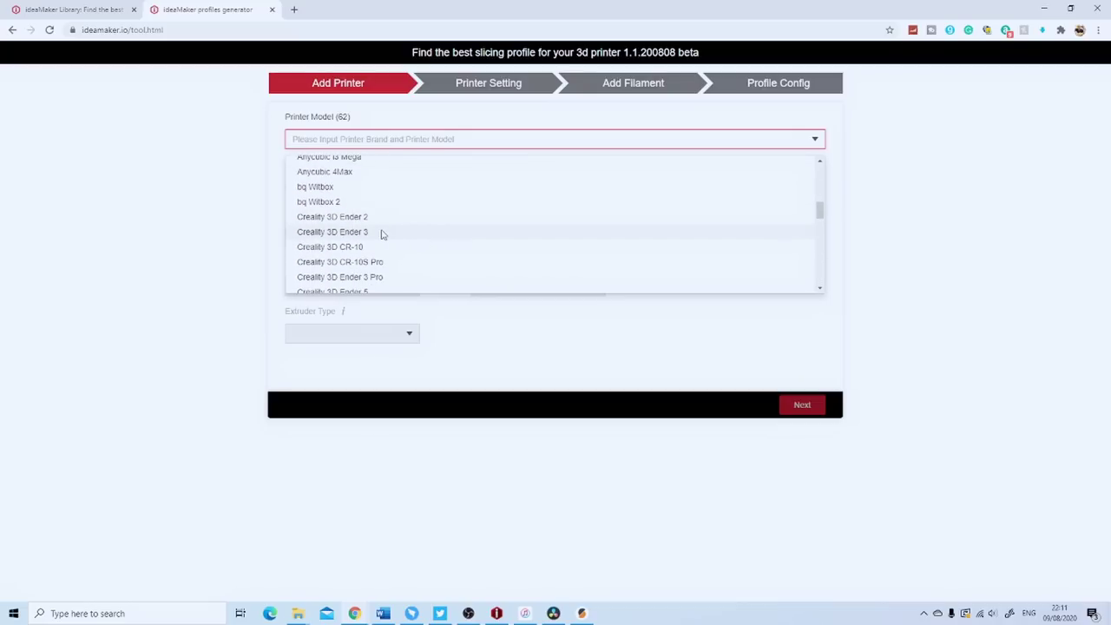
click(382, 233)
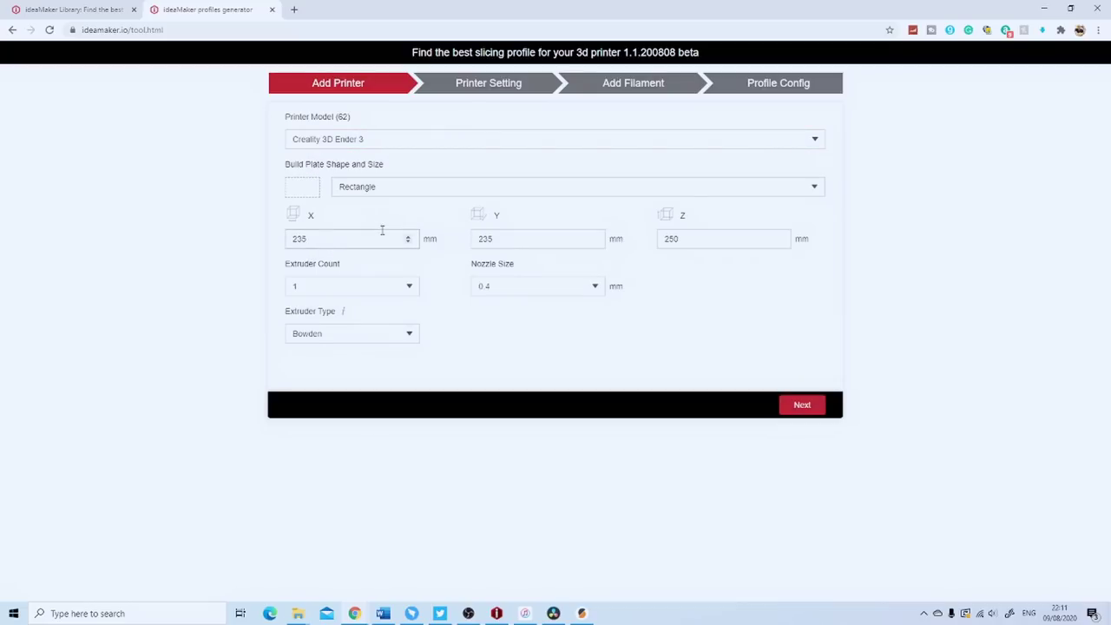
click(802, 406)
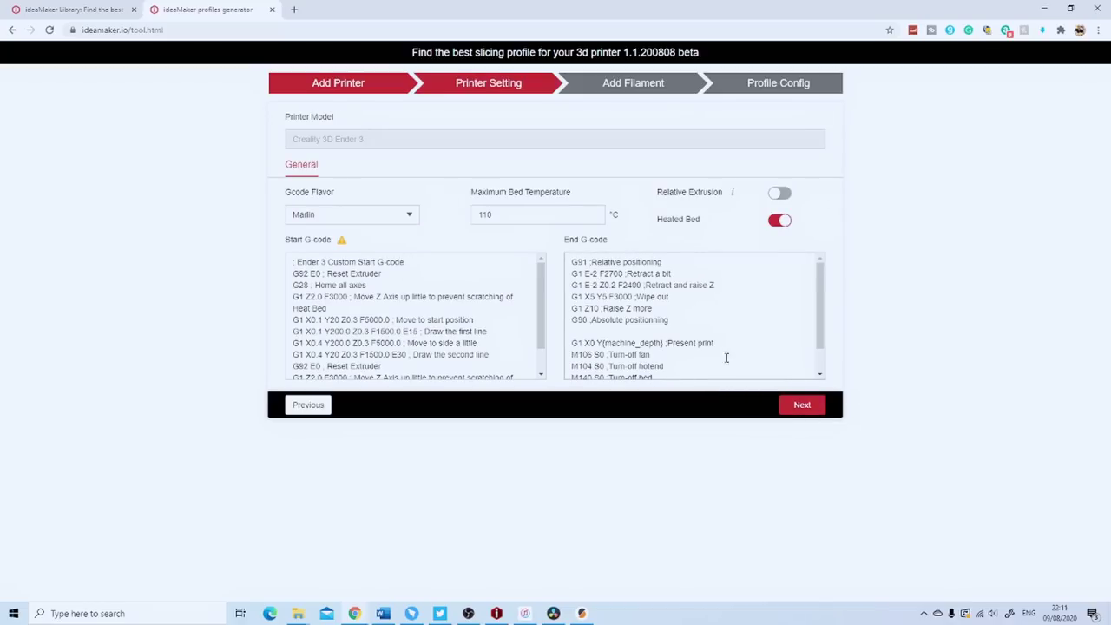
Step: Keep Generic PLA 1.75mm as the filament and generate the profile
click(801, 406)
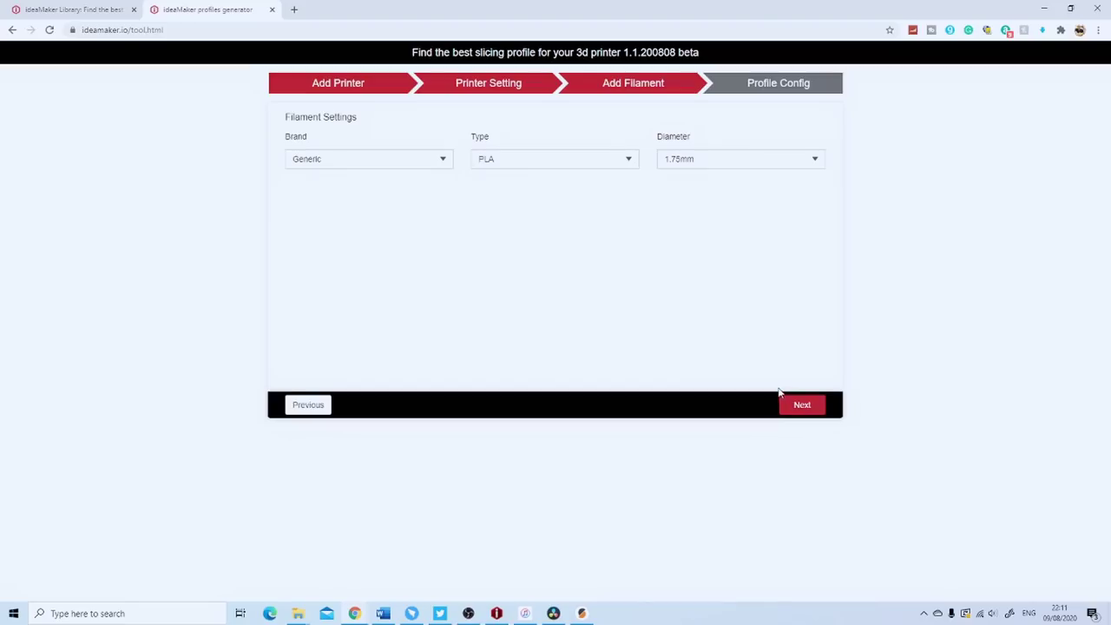
click(418, 158)
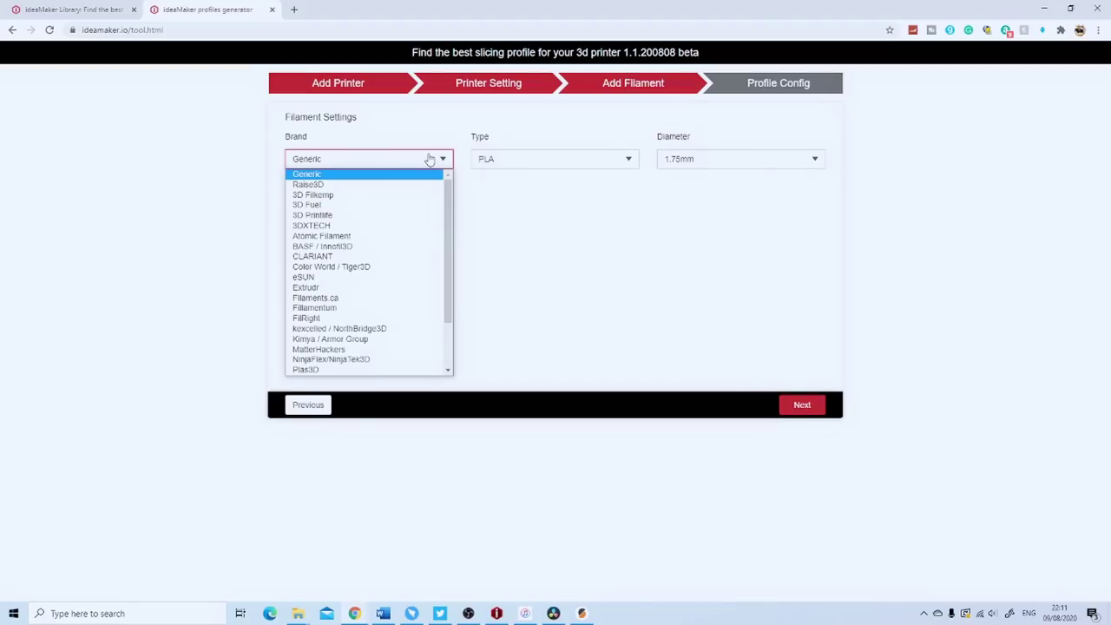
click(429, 160)
click(531, 160)
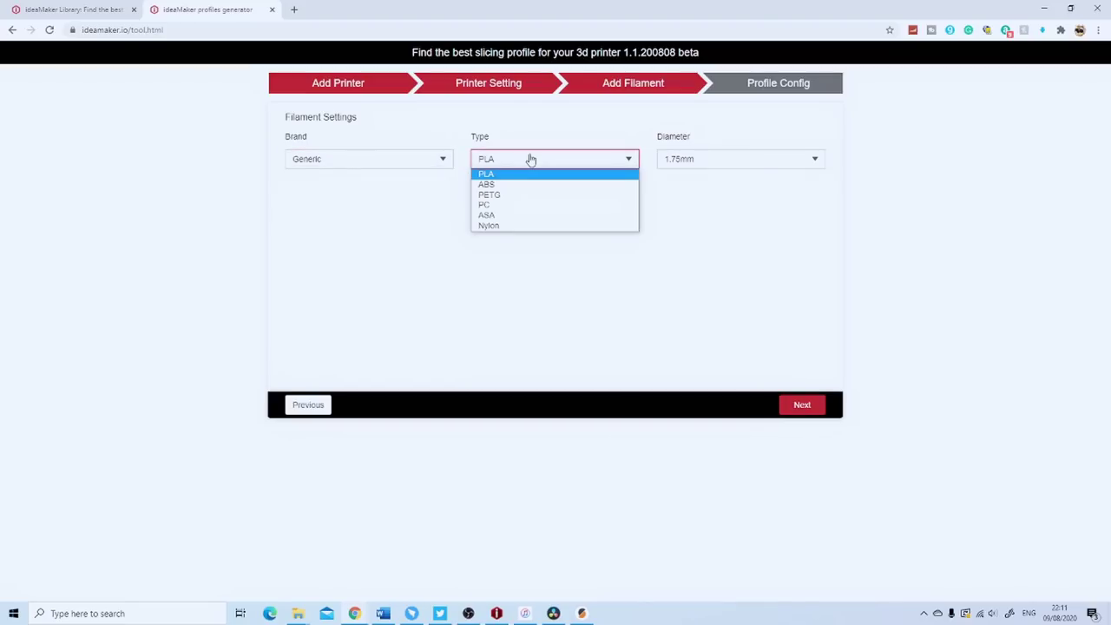
click(531, 160)
click(802, 405)
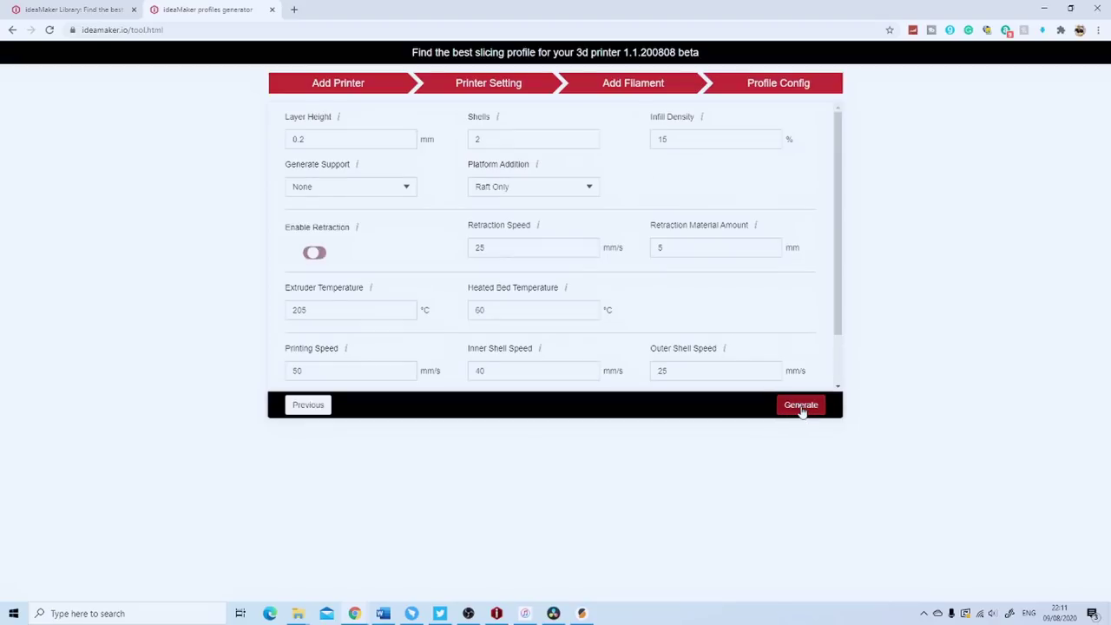
scroll(453, 242, down, 1)
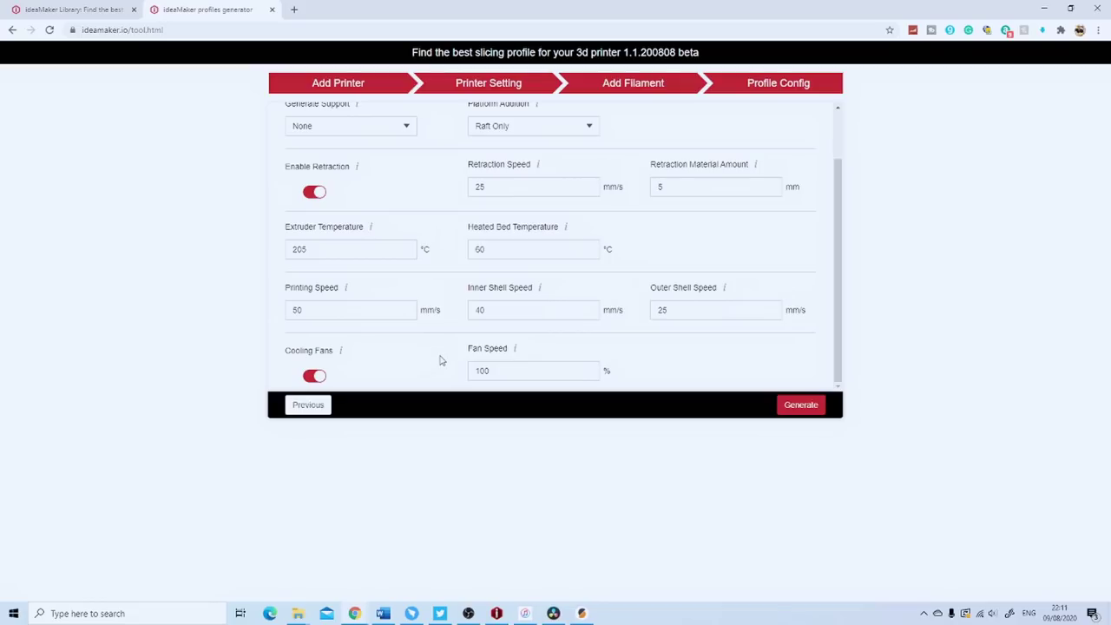
scroll(440, 360, up, 1)
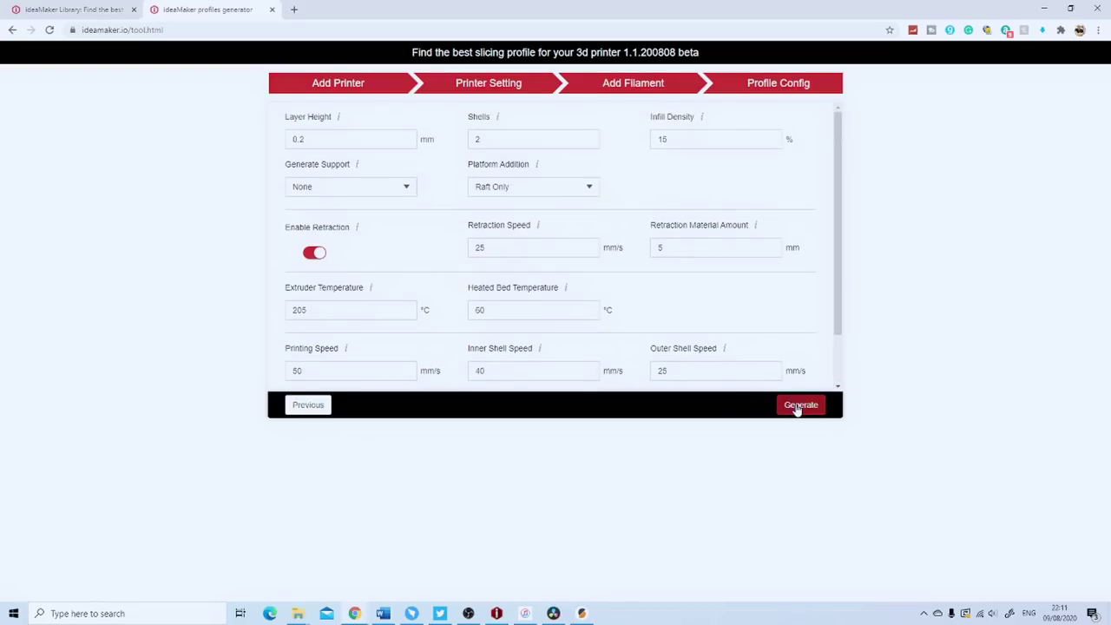
click(798, 405)
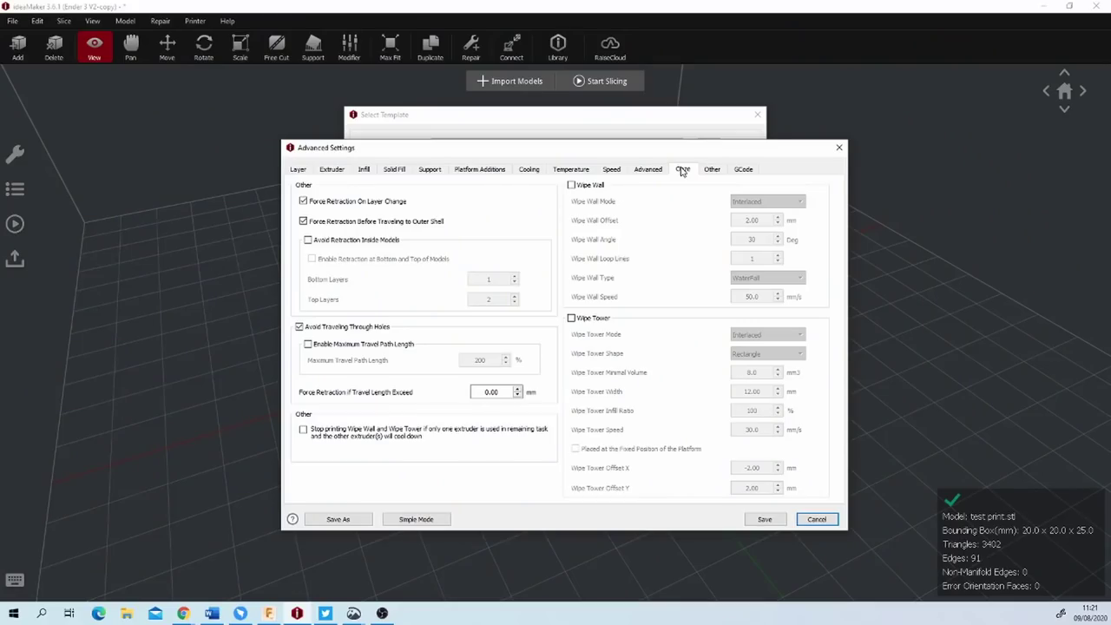
Step: Review the Advanced tab flowrate settings and save the template with 100% primary filament flowrate
click(649, 170)
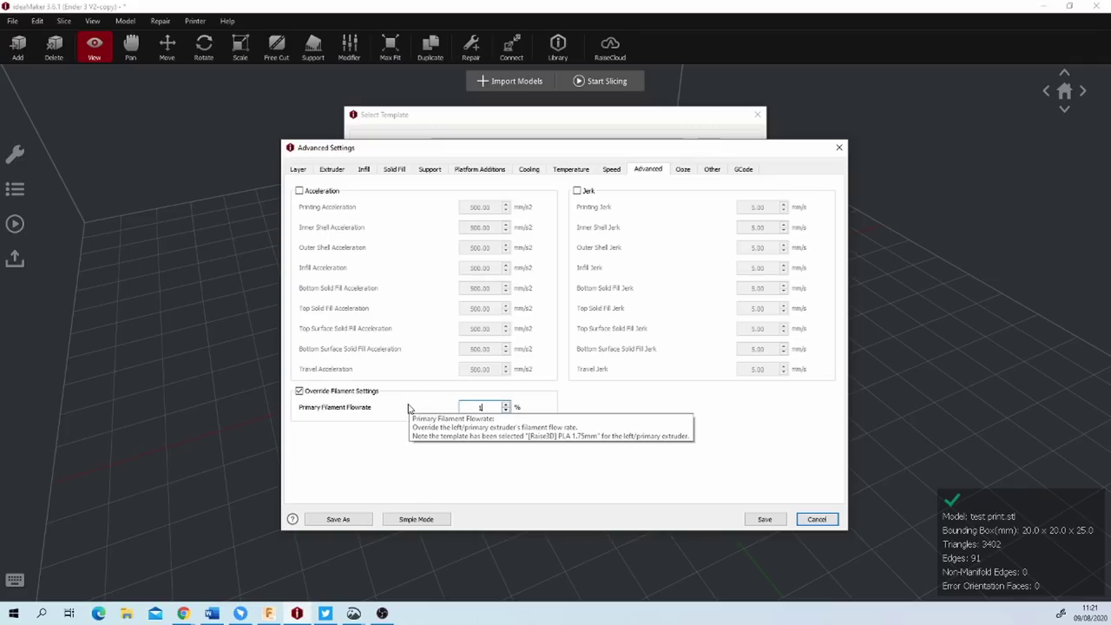
click(764, 519)
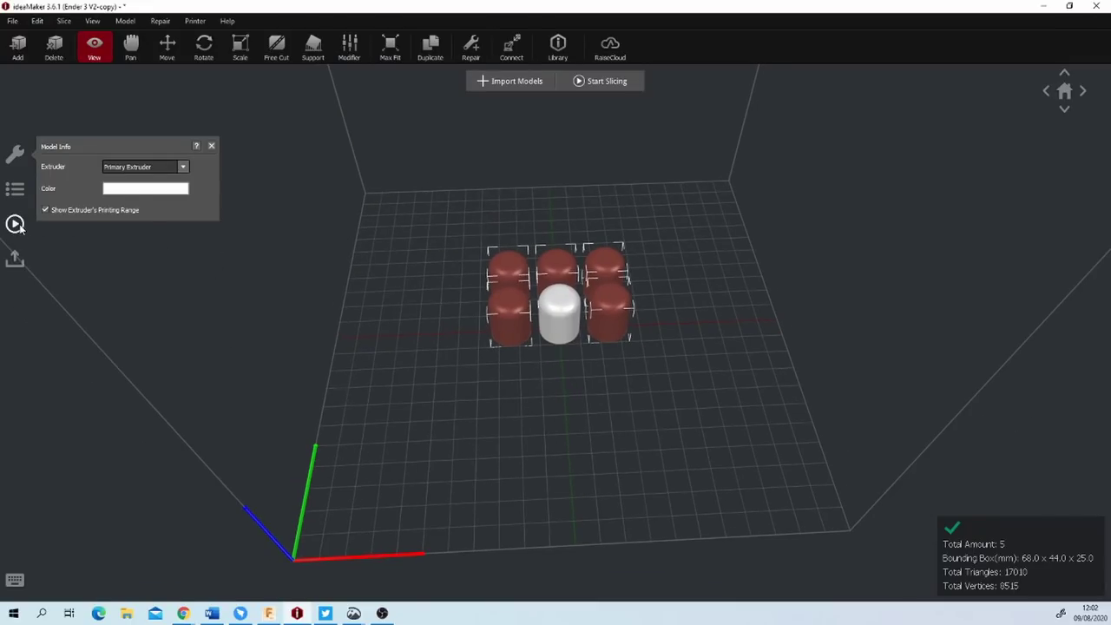
click(15, 224)
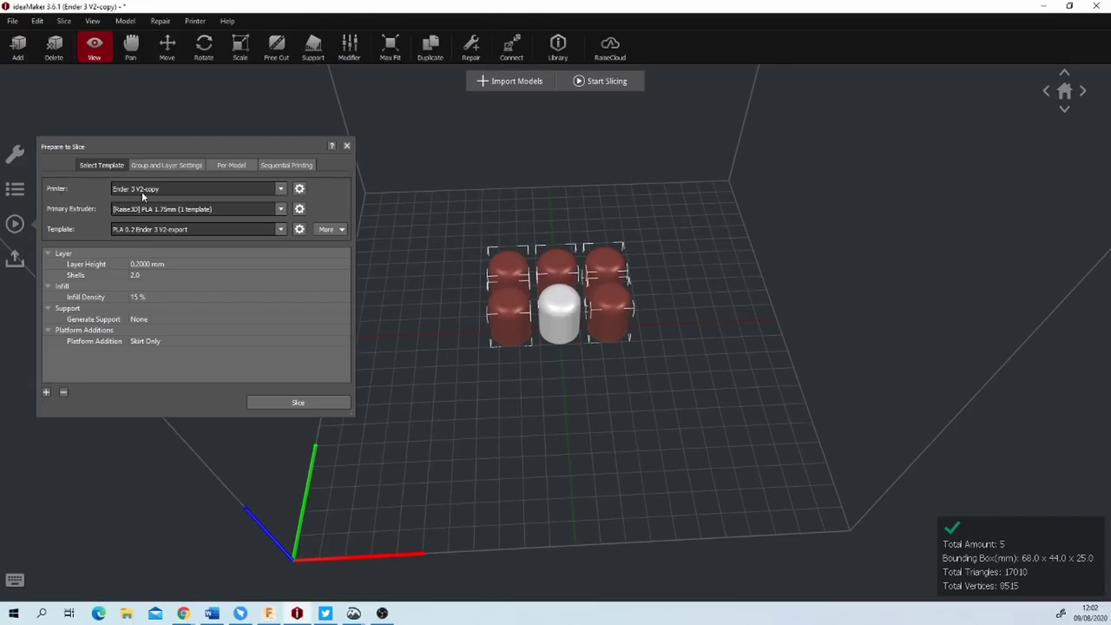
Step: Enable sequential printing in Prepare to Slice and accept its warning
click(285, 165)
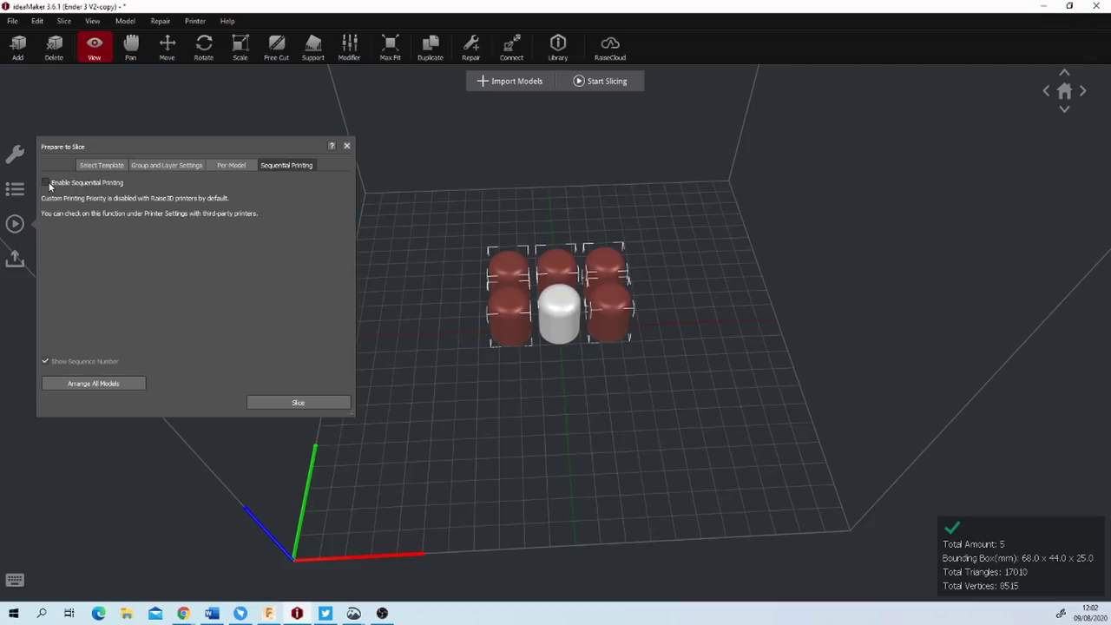
click(46, 183)
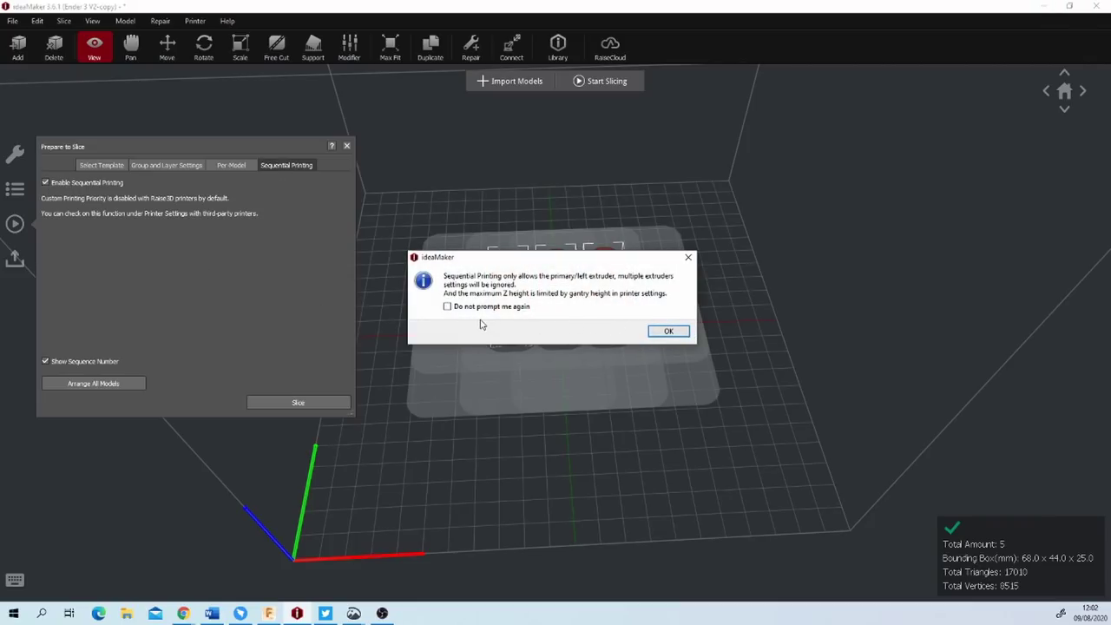
click(669, 331)
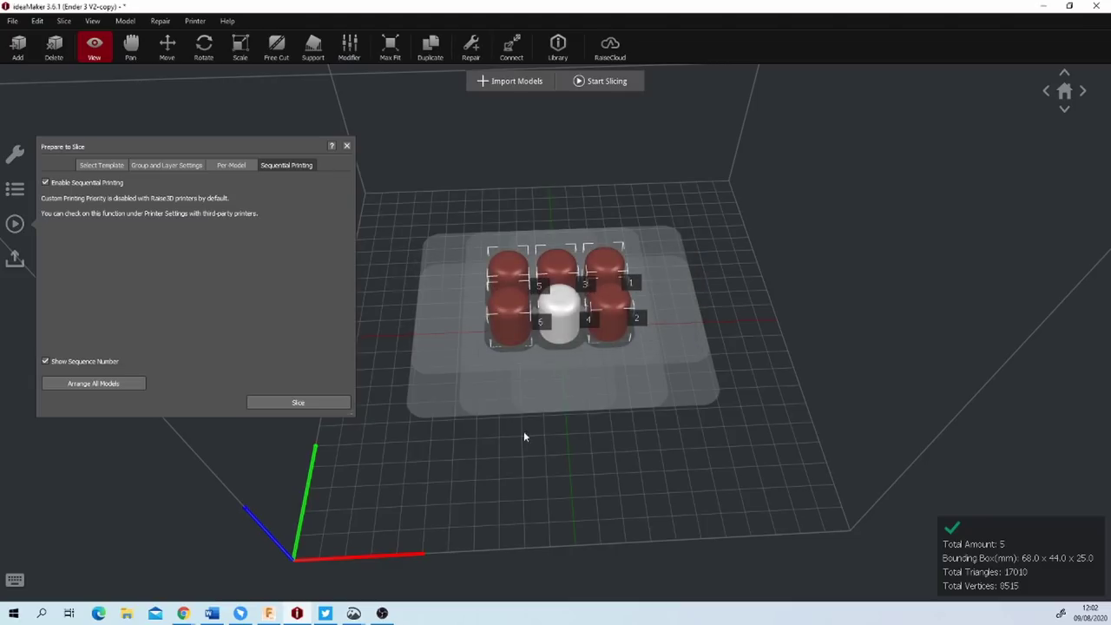
Step: Auto-arrange all models, then move cylinders to the plate's front-left and front centre
click(125, 388)
drag(692, 488, 677, 391)
drag(710, 286, 579, 353)
click(168, 47)
drag(399, 343, 363, 426)
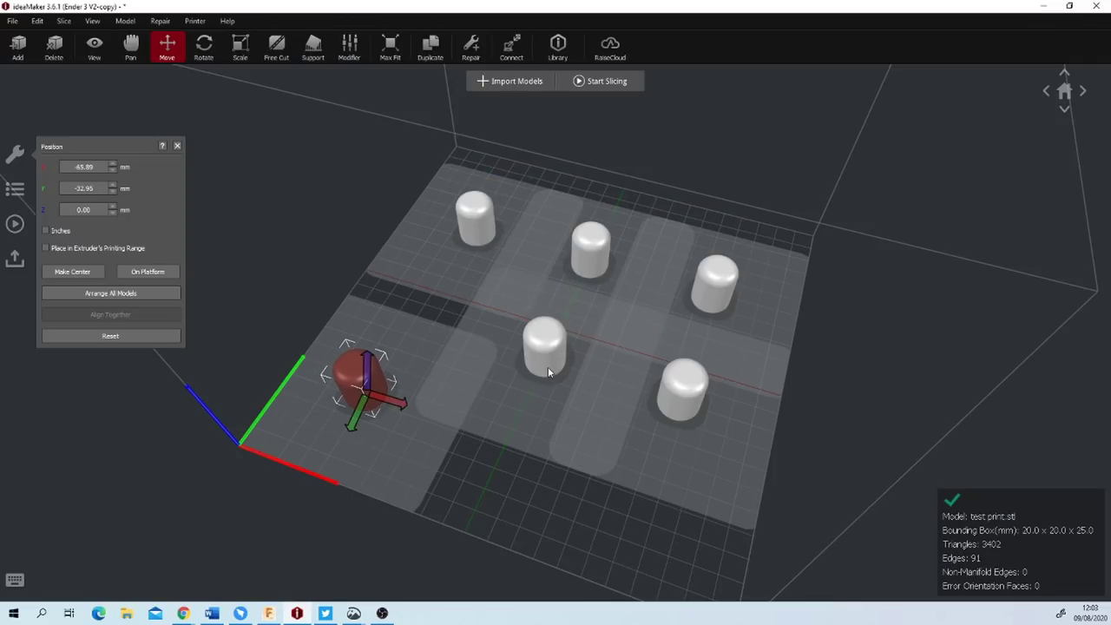
drag(545, 345, 521, 506)
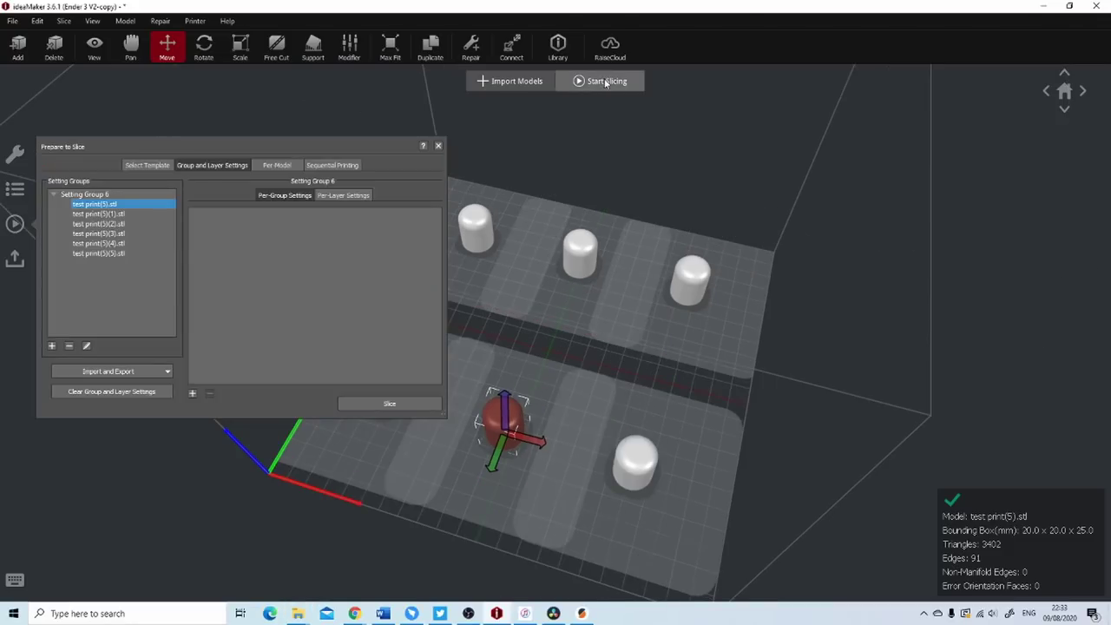
Step: Set Extruder Coasting Distance to 0.10 mm in PLA 0.2 Ender 3 V2-export, save, and close
click(605, 81)
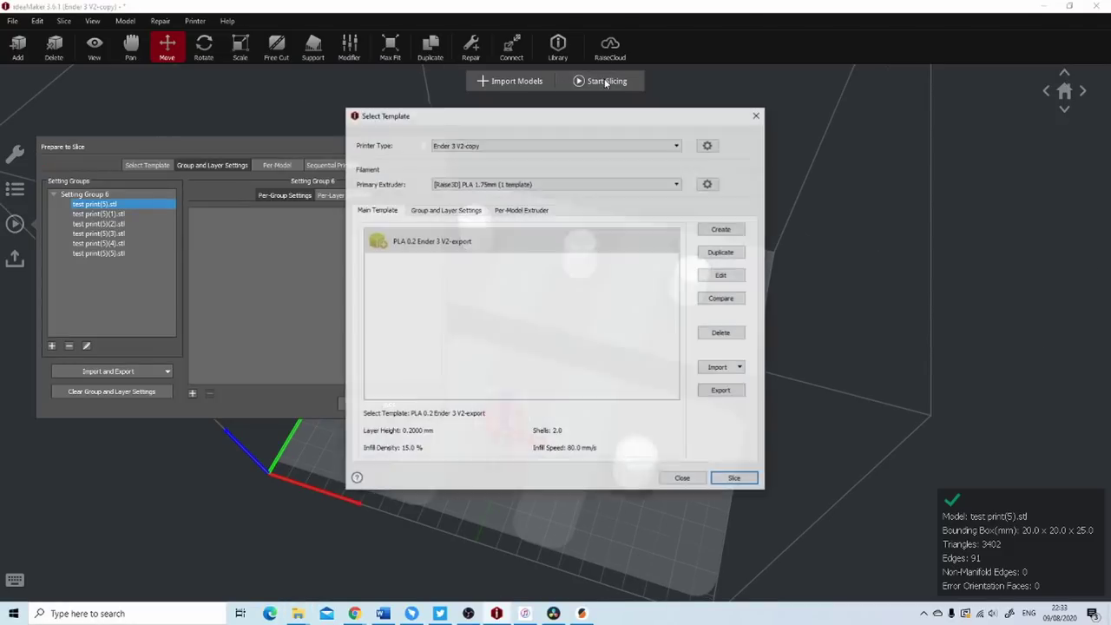
click(722, 275)
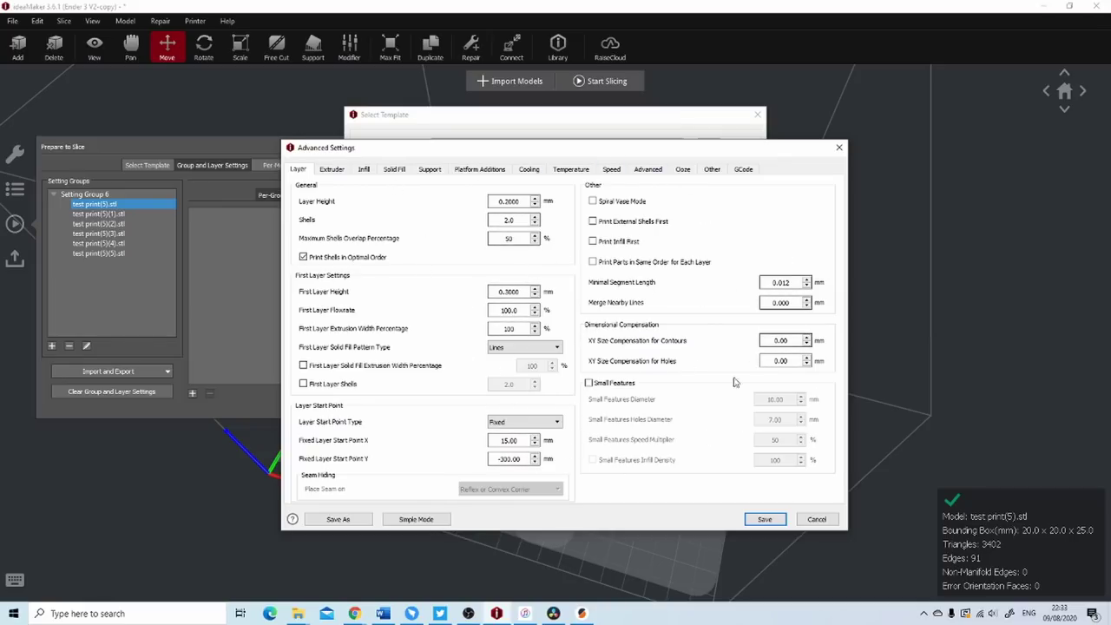
mouse_move(717, 397)
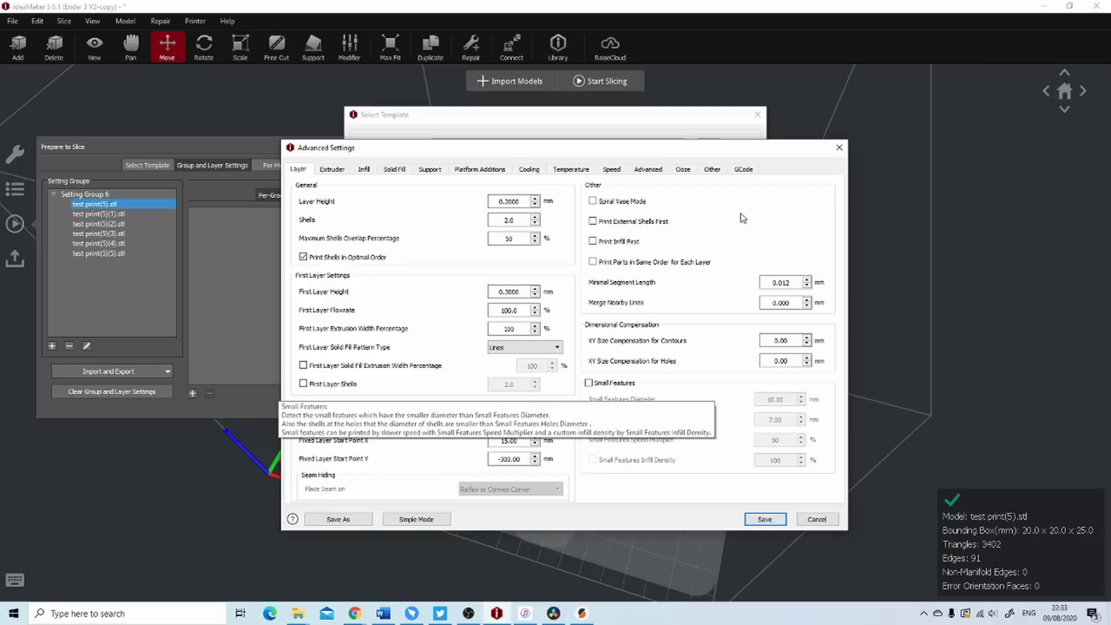
click(342, 170)
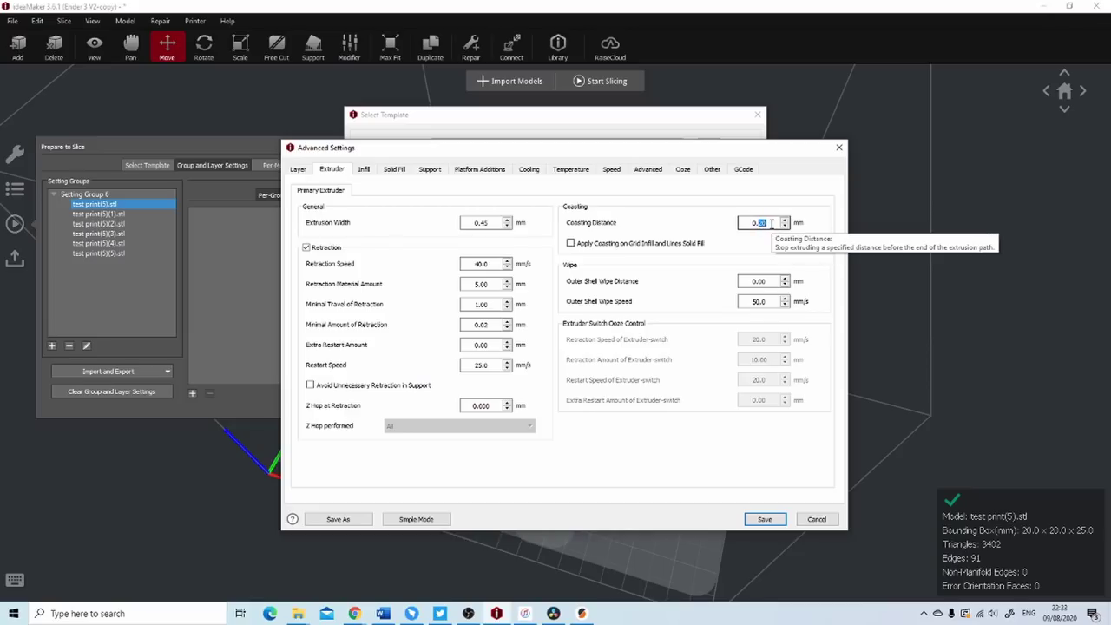
click(771, 223)
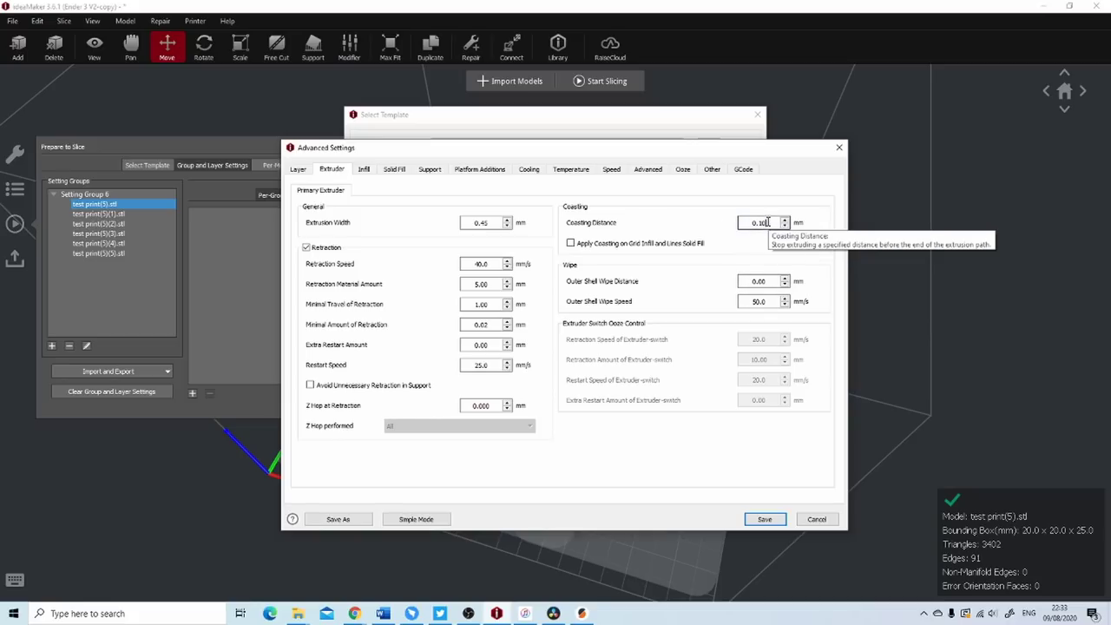
click(767, 222)
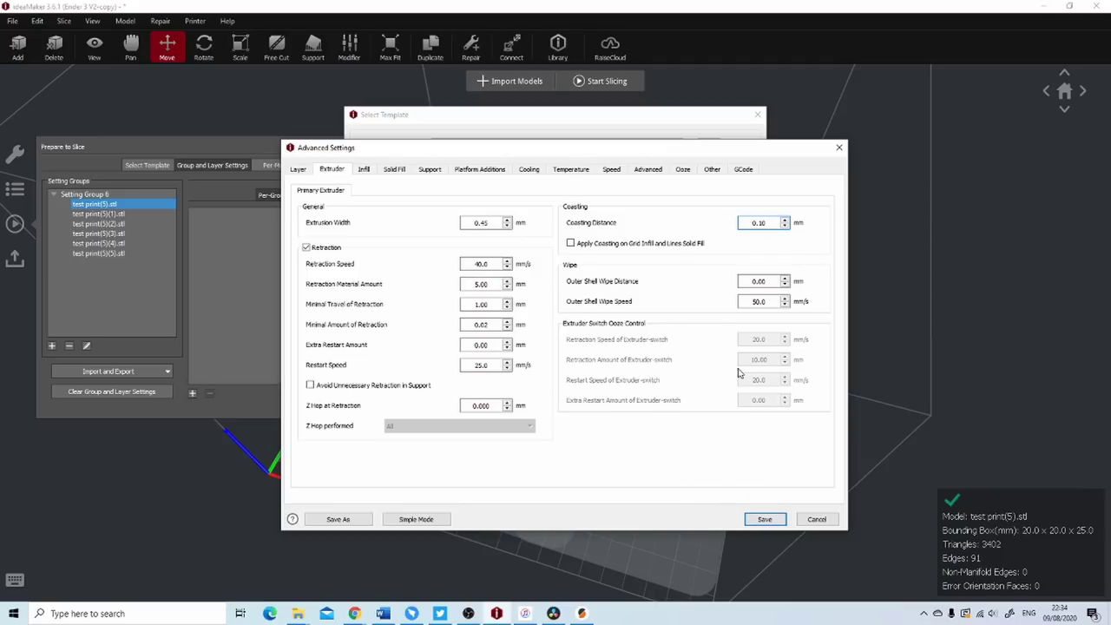
click(767, 521)
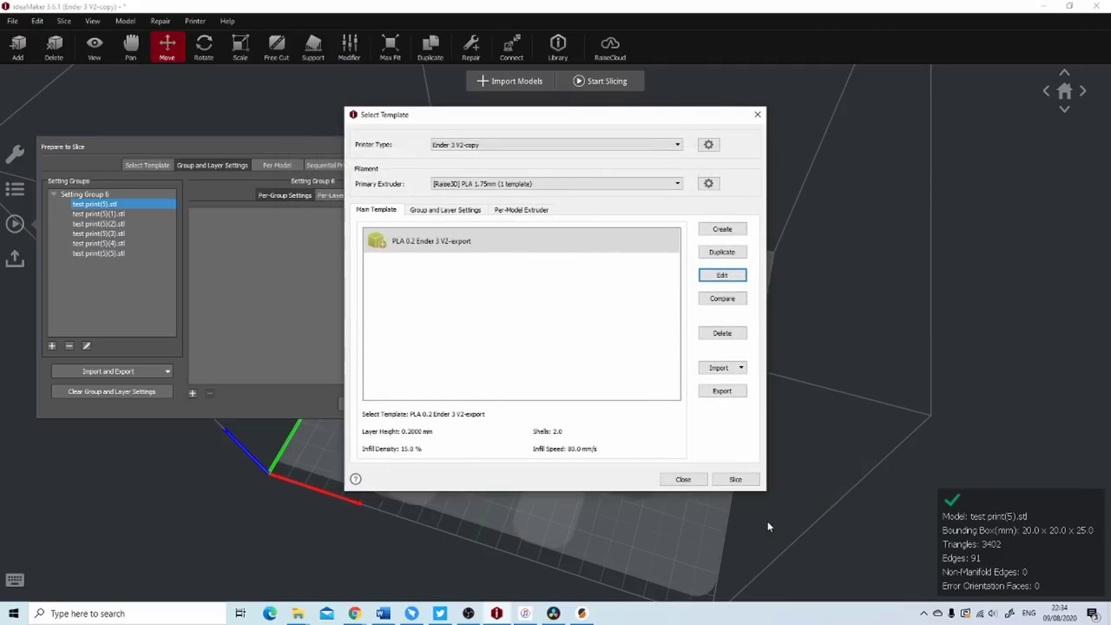
click(683, 480)
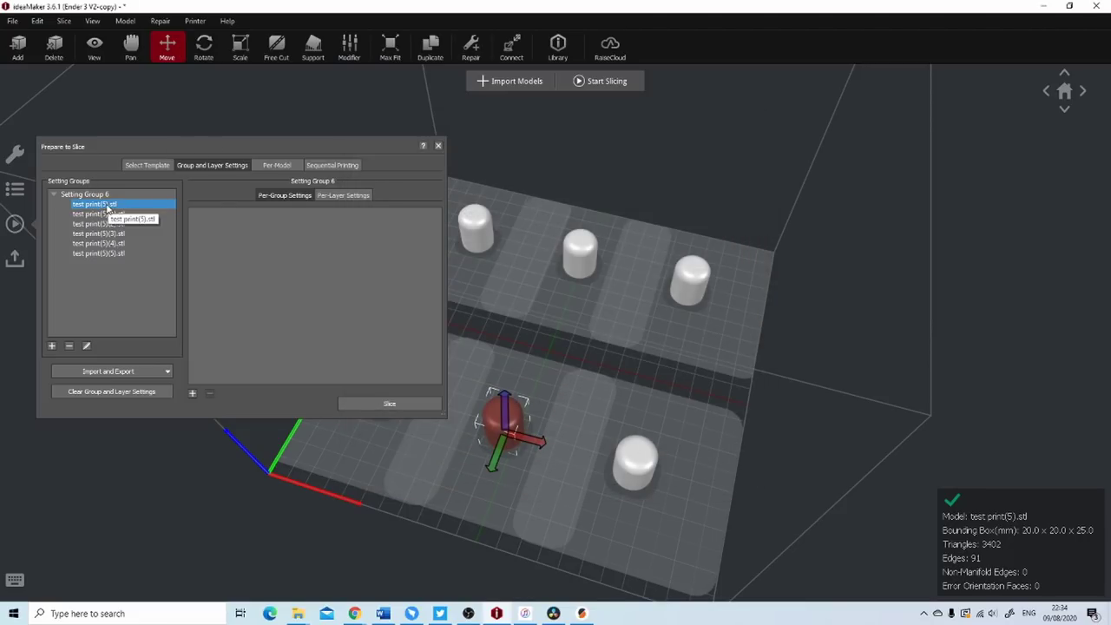
Step: Add a 0.10 mm Coasting Distance override to Setting Group 6
click(193, 392)
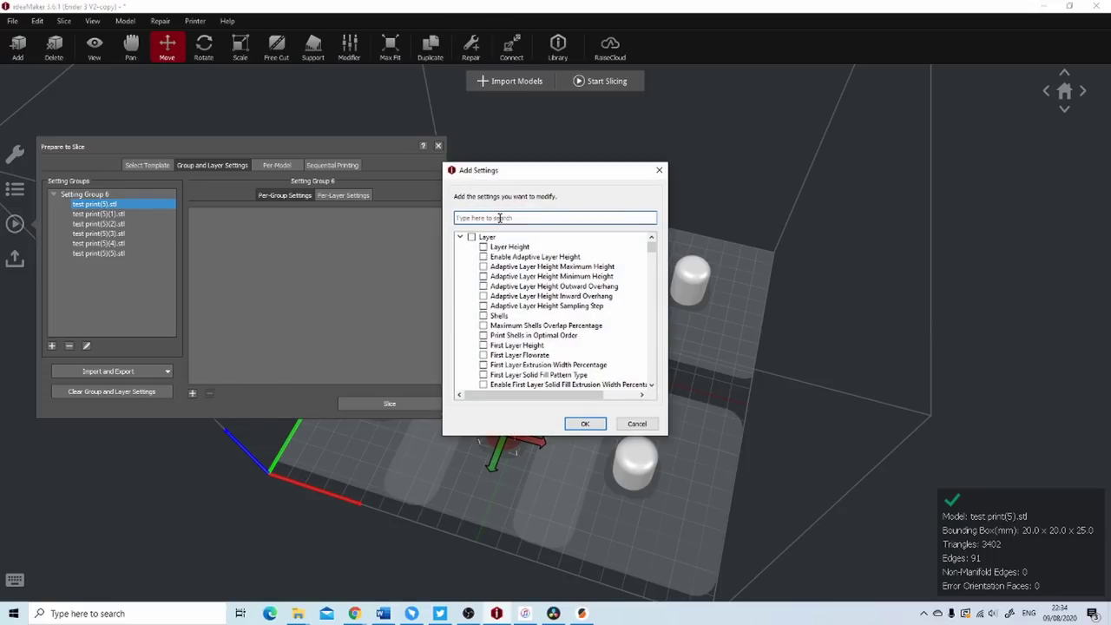
text(coast)
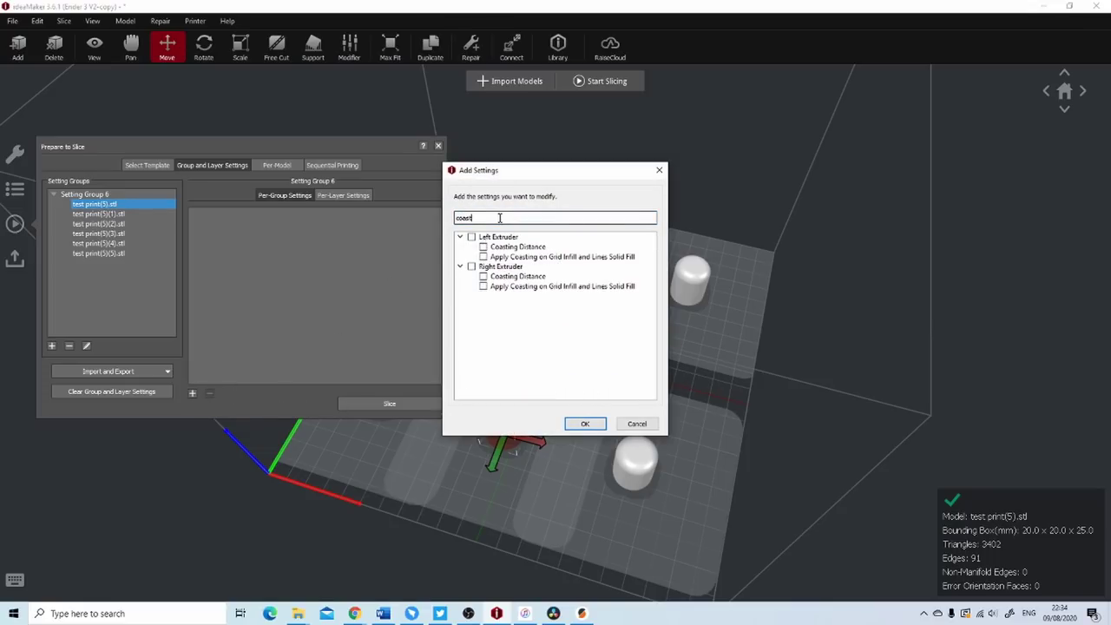
click(484, 247)
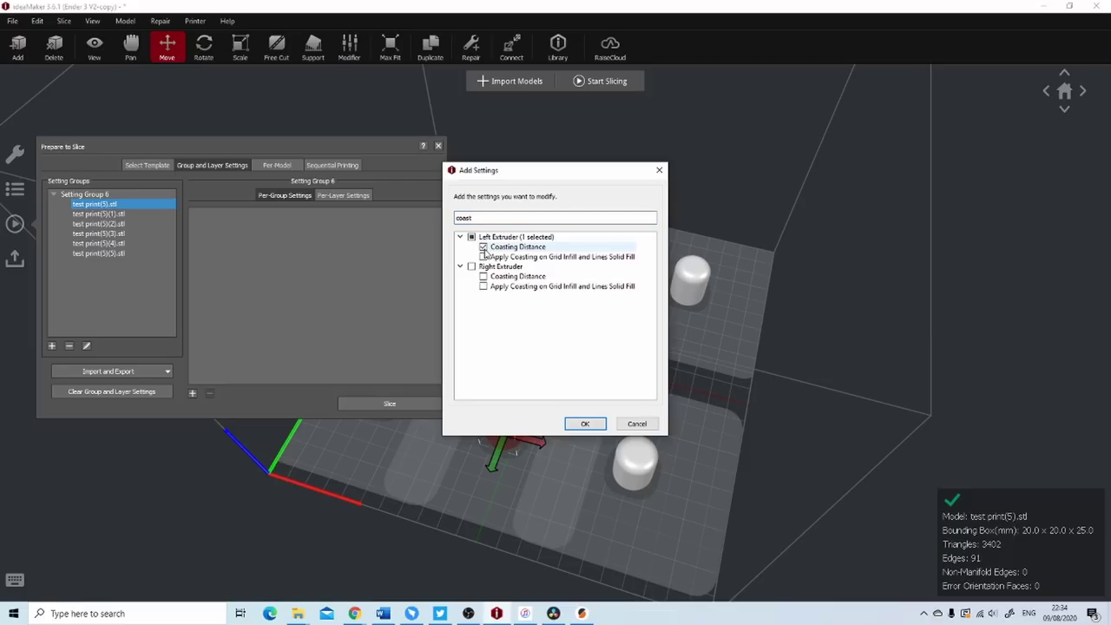
click(585, 423)
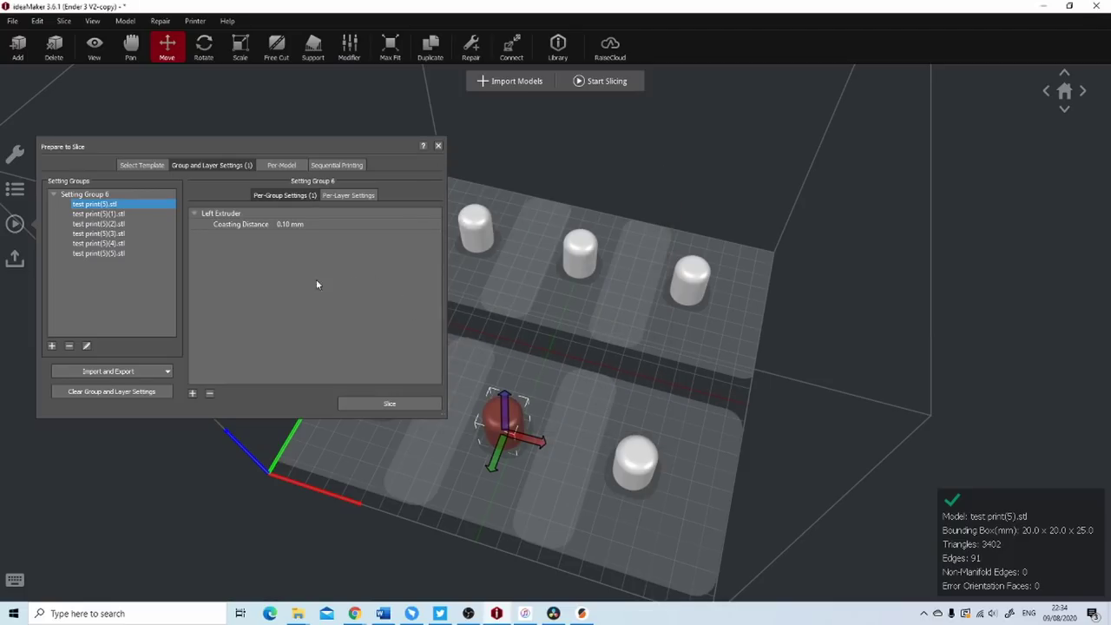
click(290, 225)
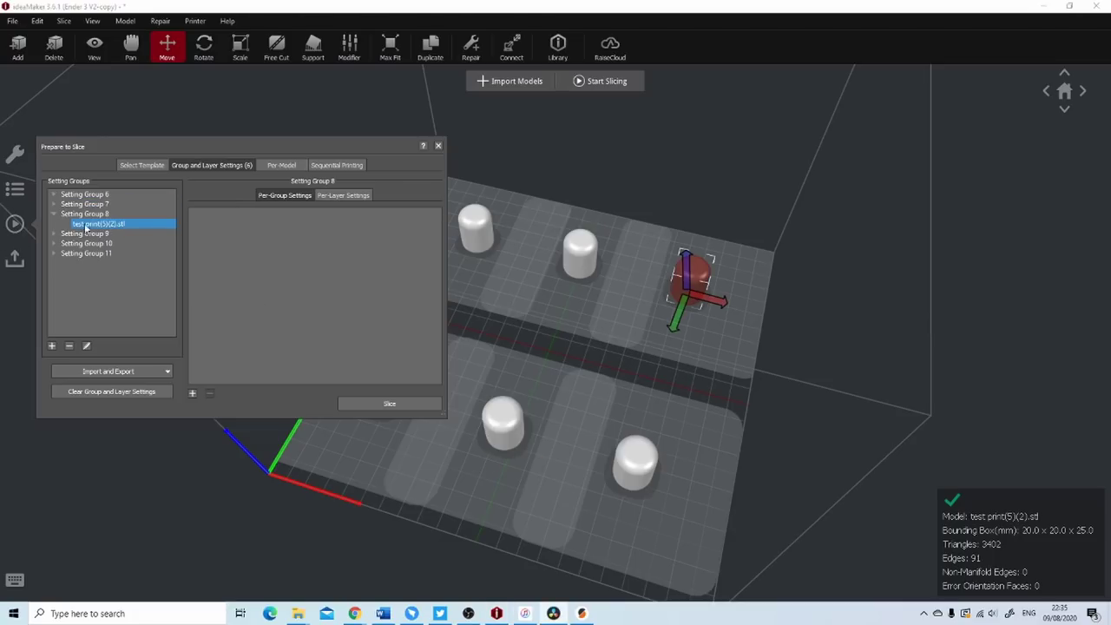
Step: Add the same Coasting Distance override to Setting Group 8
click(192, 394)
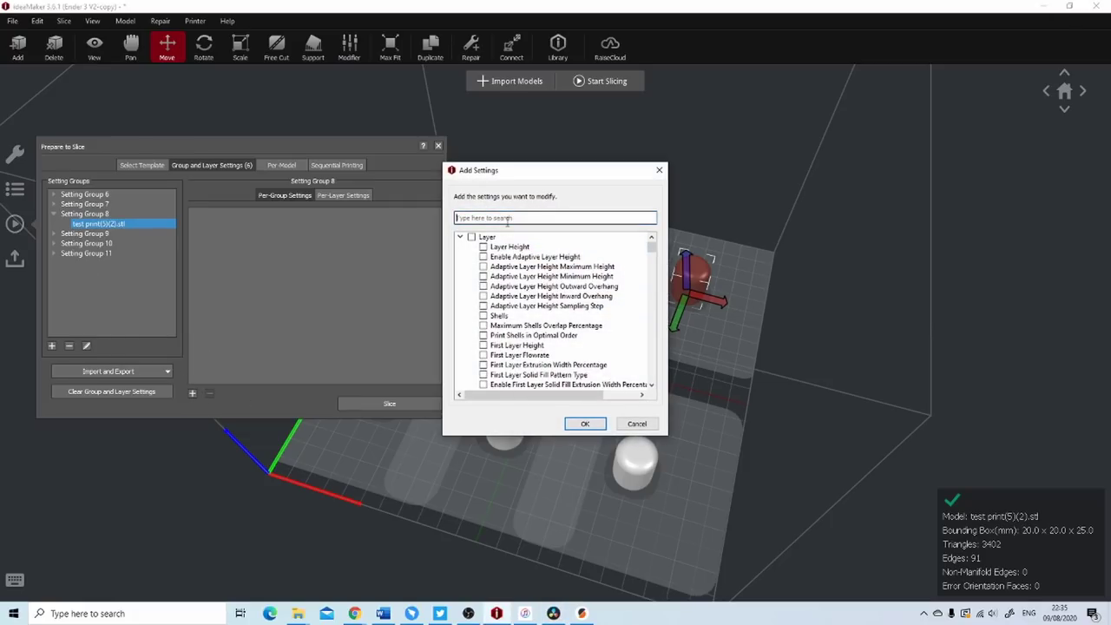
text(coo)
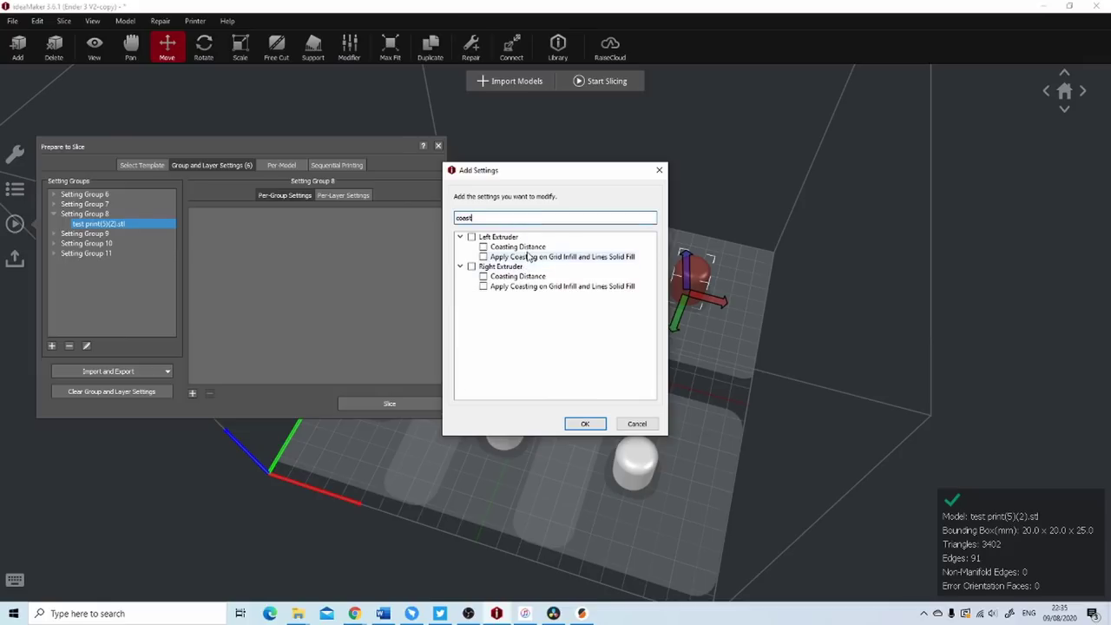
click(484, 248)
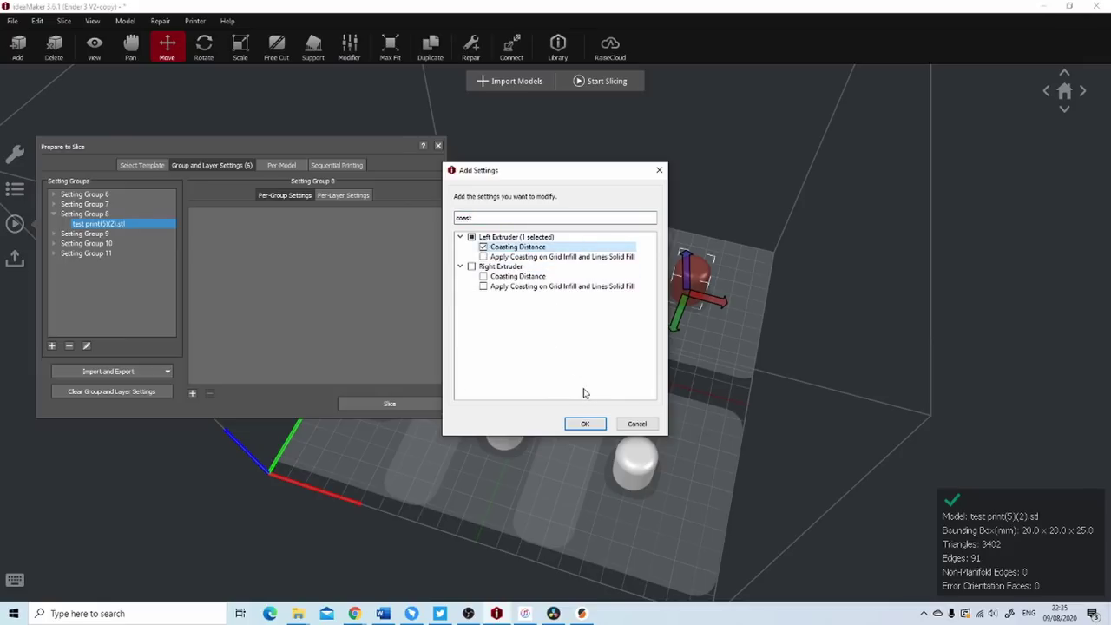
click(585, 423)
double_click(295, 224)
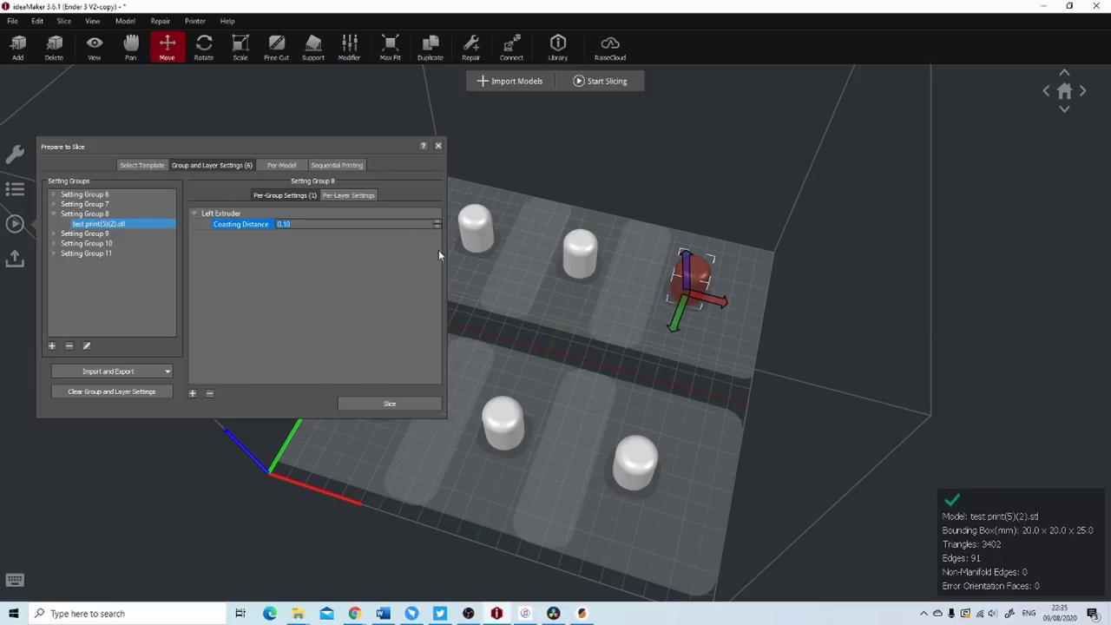
Step: Give Setting Group 9 a 0.15 mm Coasting Distance and slice the plate
click(582, 251)
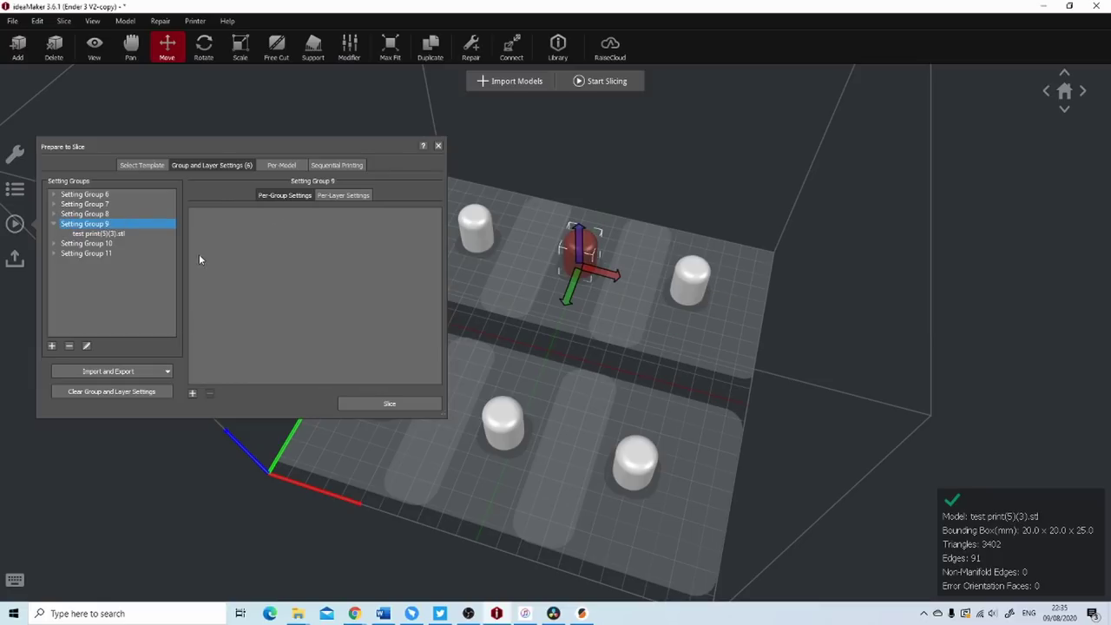
click(193, 395)
click(539, 218)
text(co)
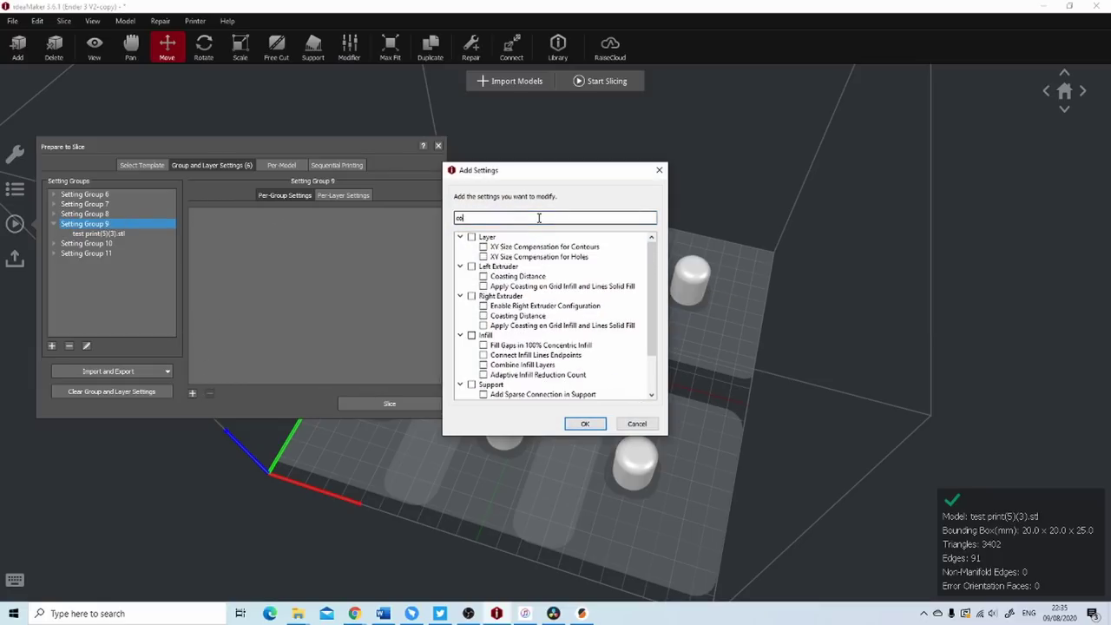
text(asting)
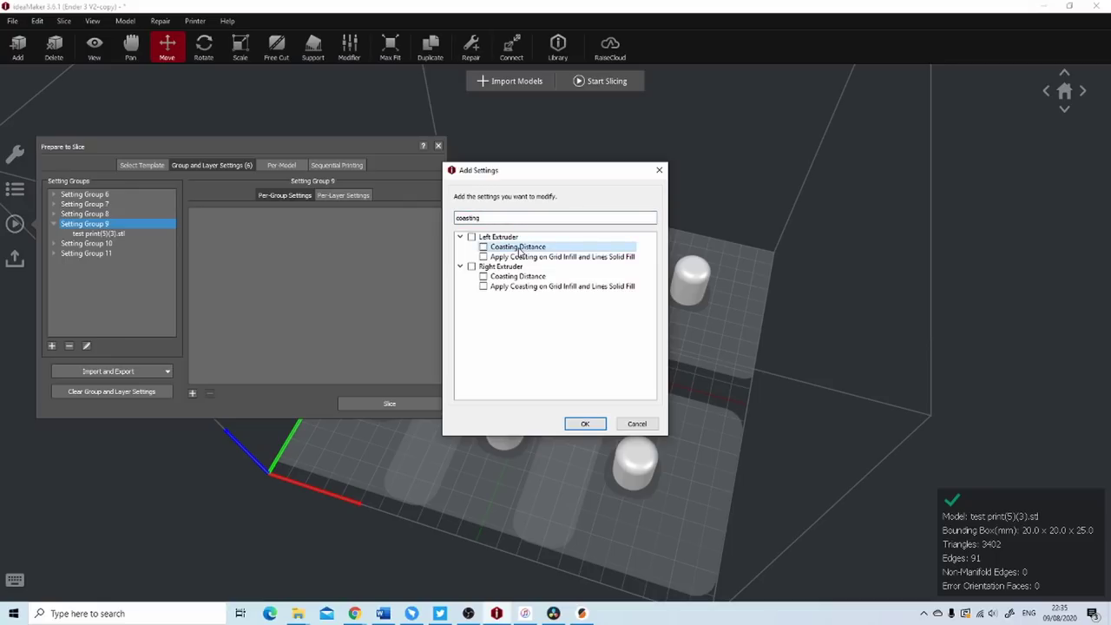
click(483, 246)
click(585, 424)
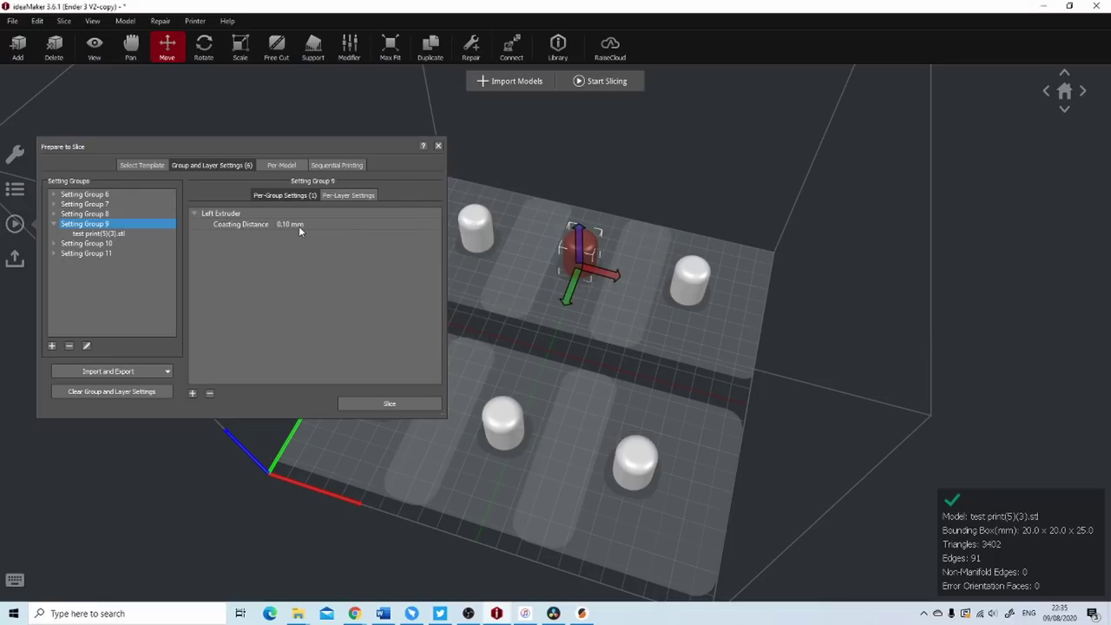
click(309, 224)
text(0.15)
key(Return)
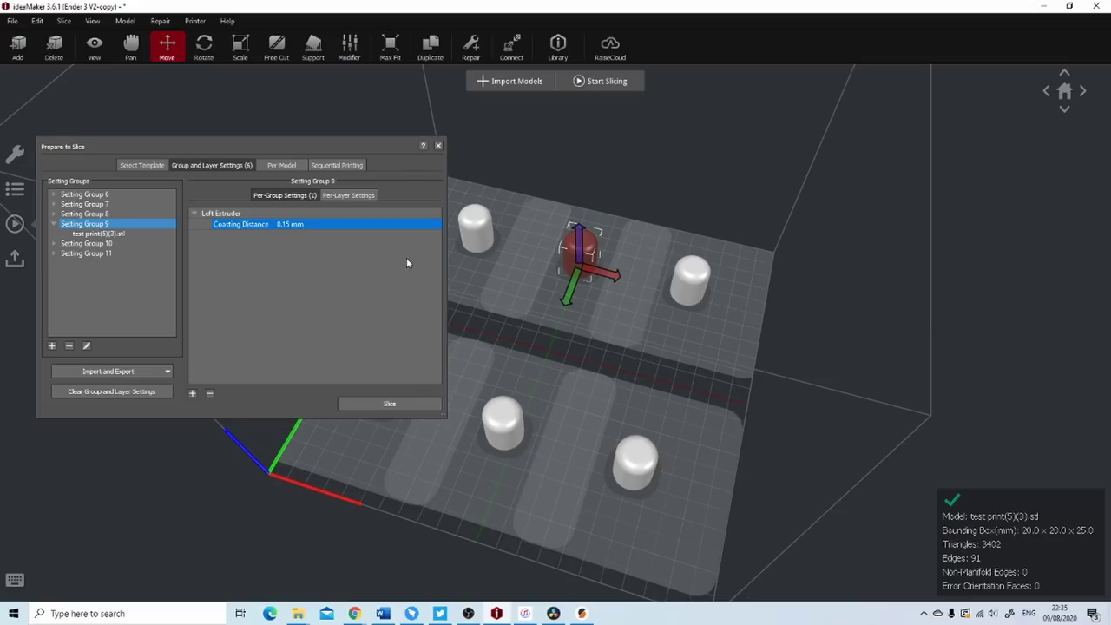
click(415, 403)
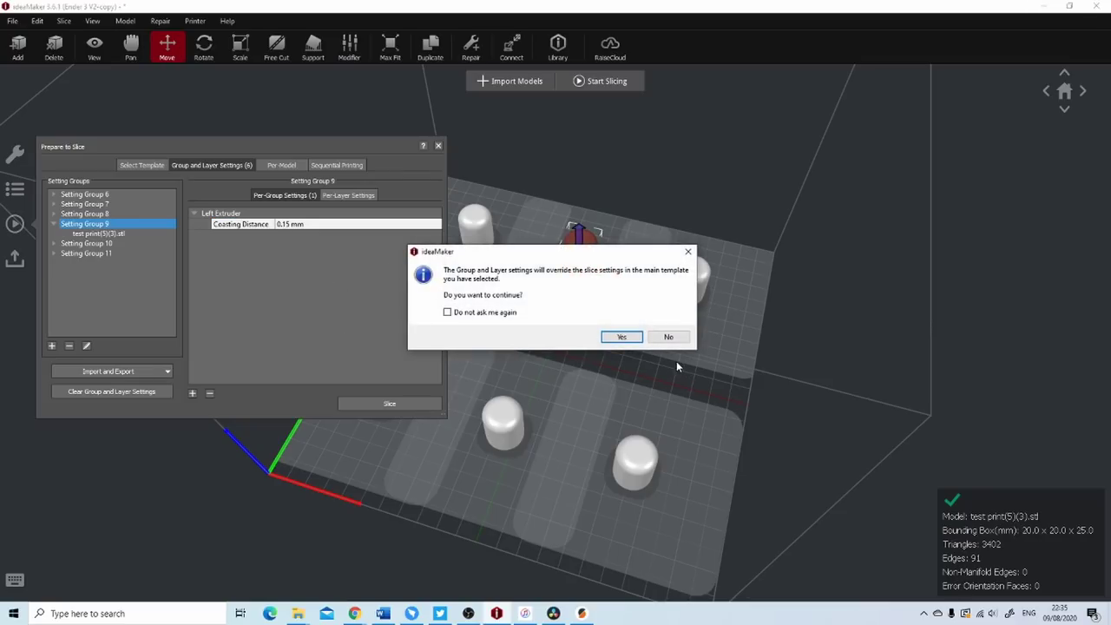
Step: Accept the override and sequential printing prompts, then dismiss the 2 h 57 min, 16.7 g estimate
click(639, 341)
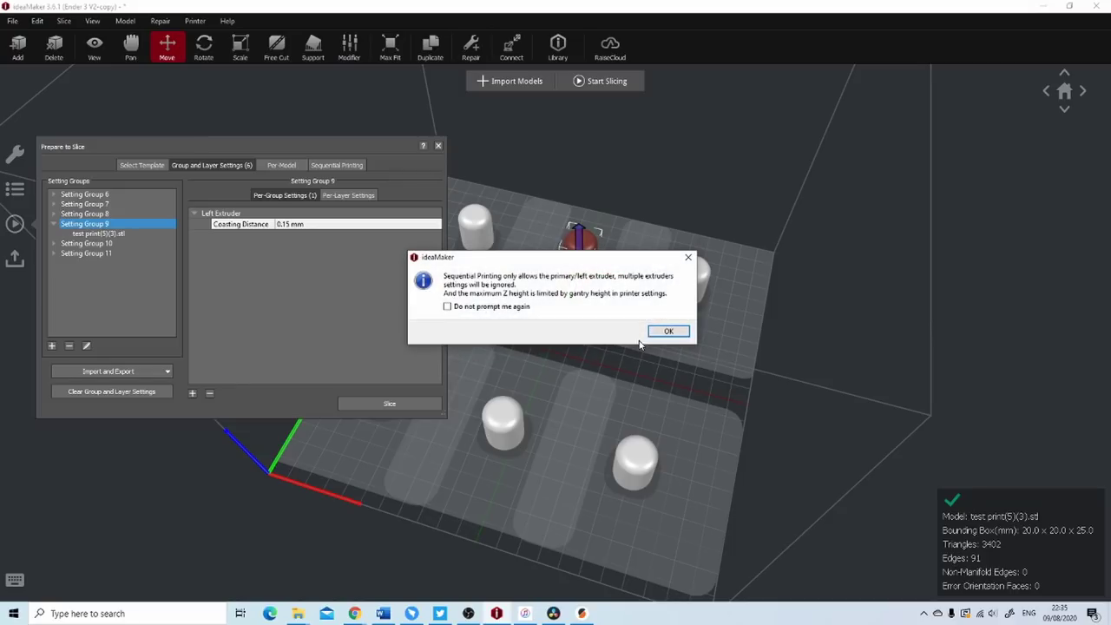
click(666, 329)
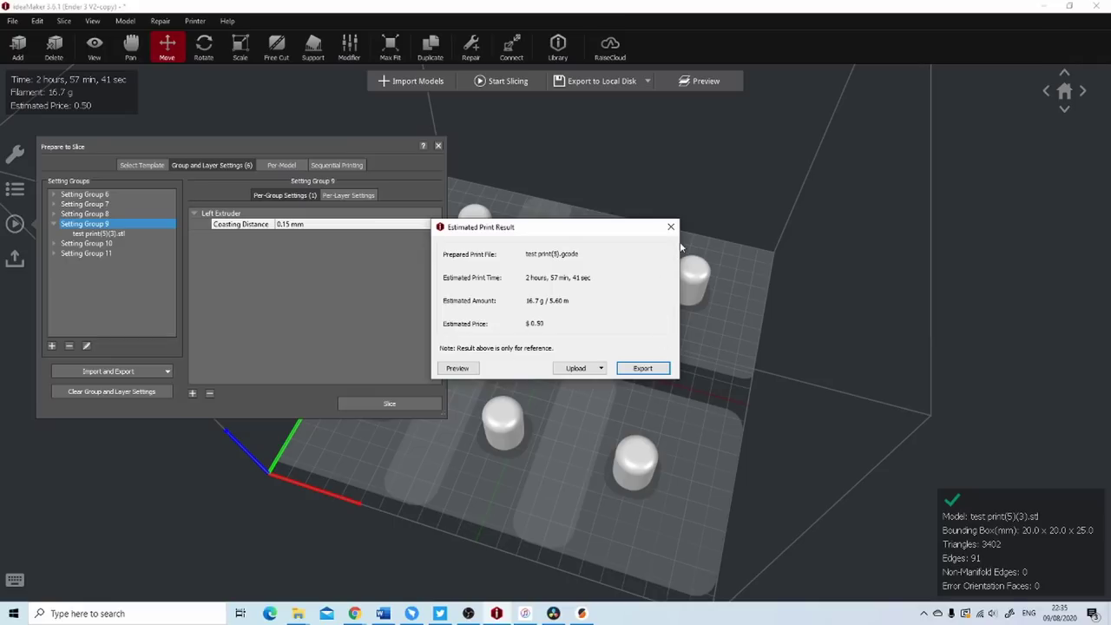
click(672, 228)
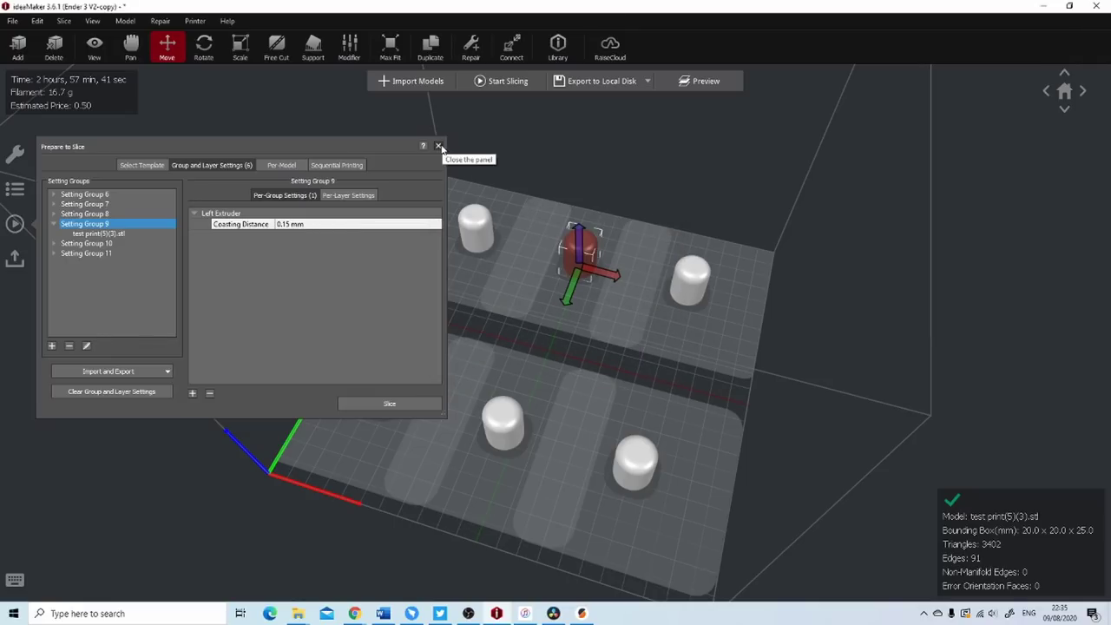
click(241, 224)
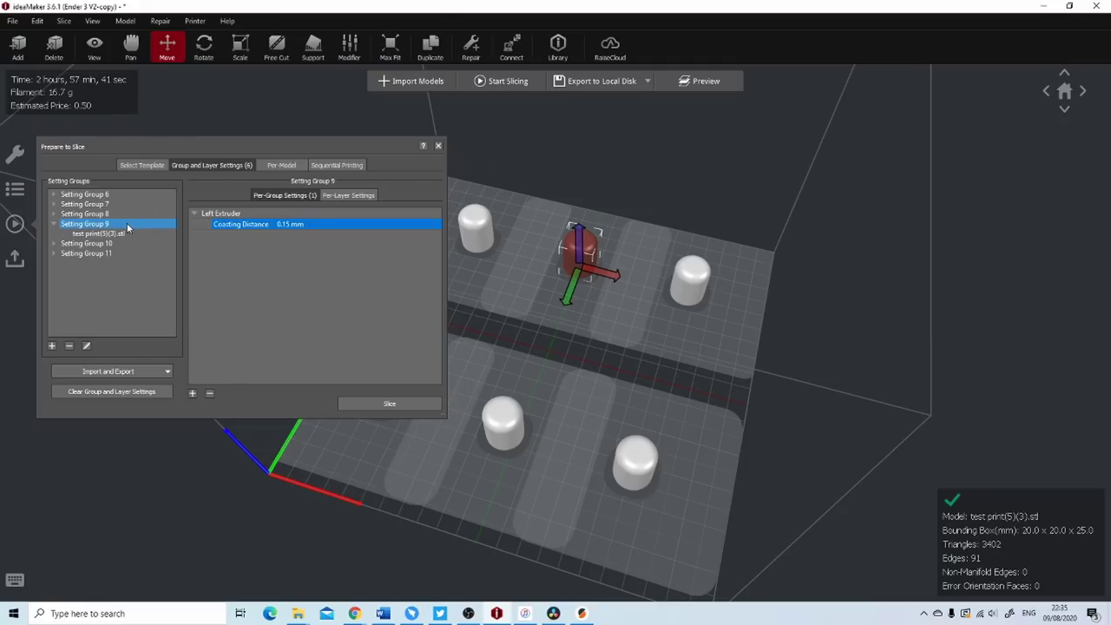
click(508, 86)
Step: Change the template's Coasting Distance from 0.10 to 5 mm and close Select Template
click(736, 275)
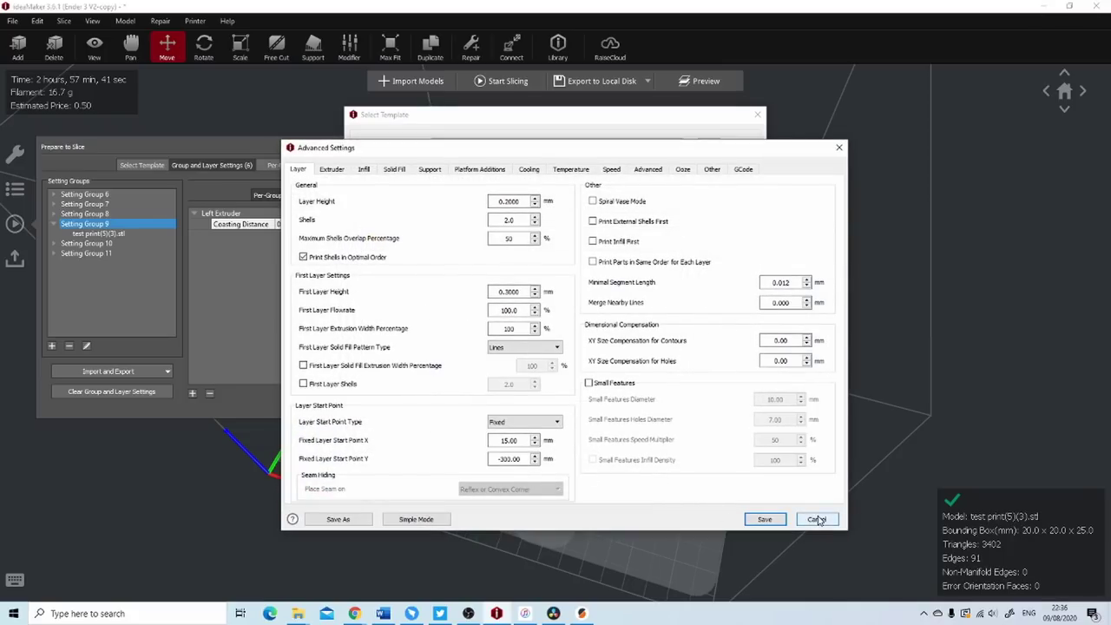
click(816, 519)
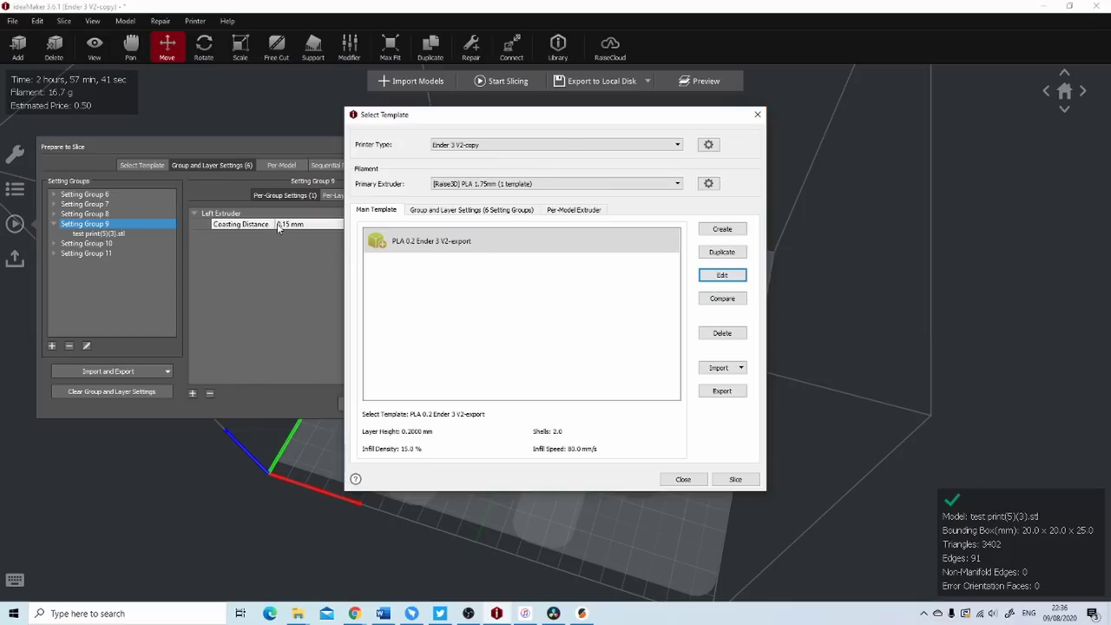
click(699, 276)
click(329, 171)
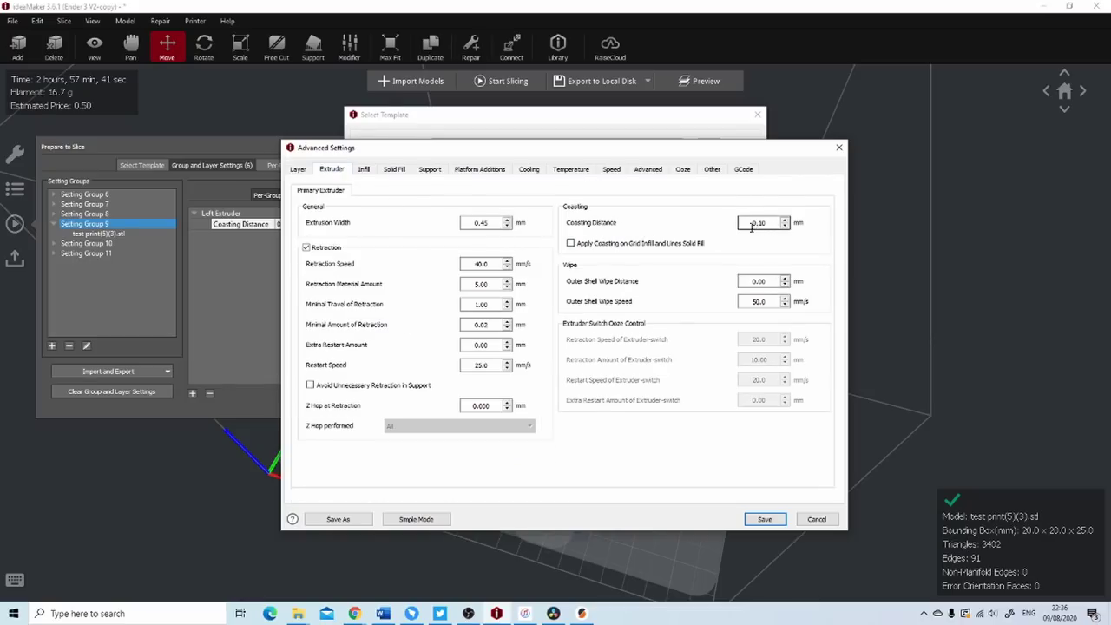
drag(773, 223, 671, 230)
text(5.)
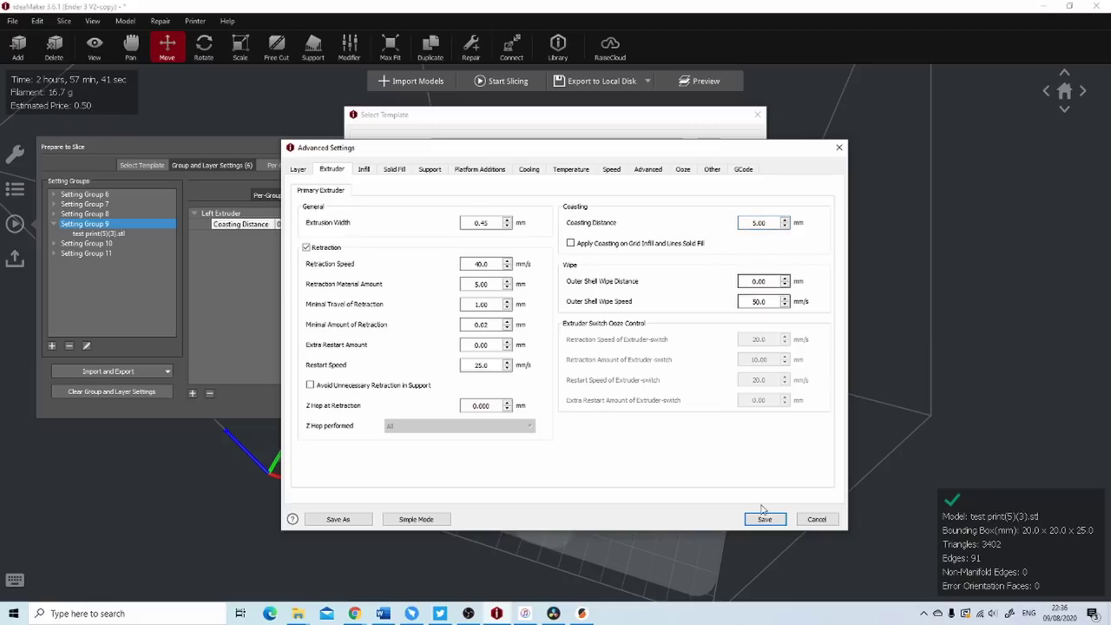
key(Return)
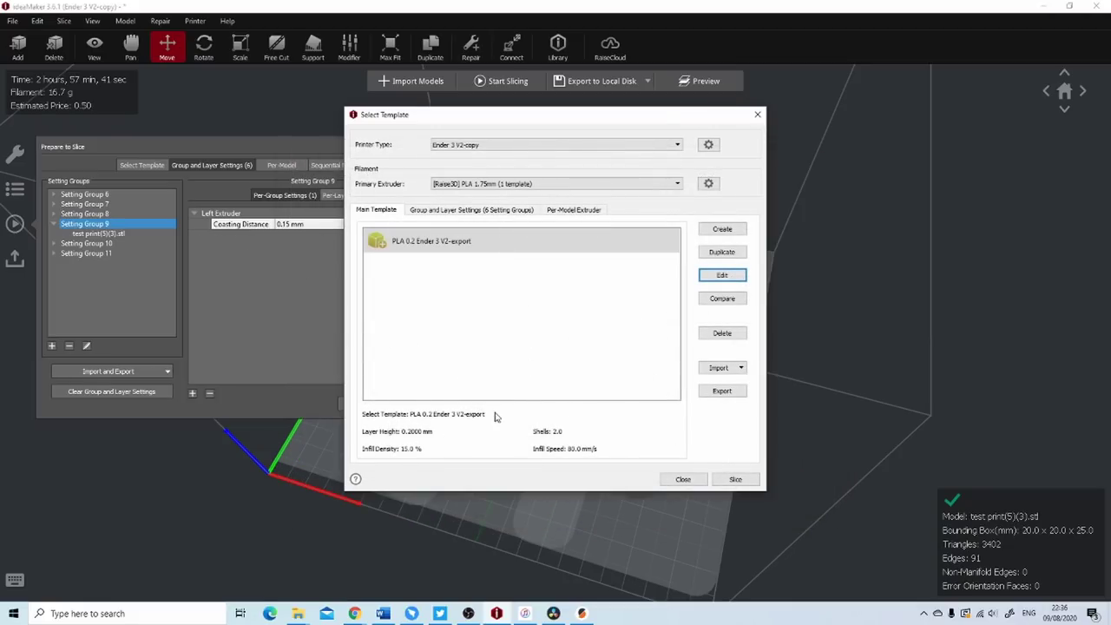
click(757, 114)
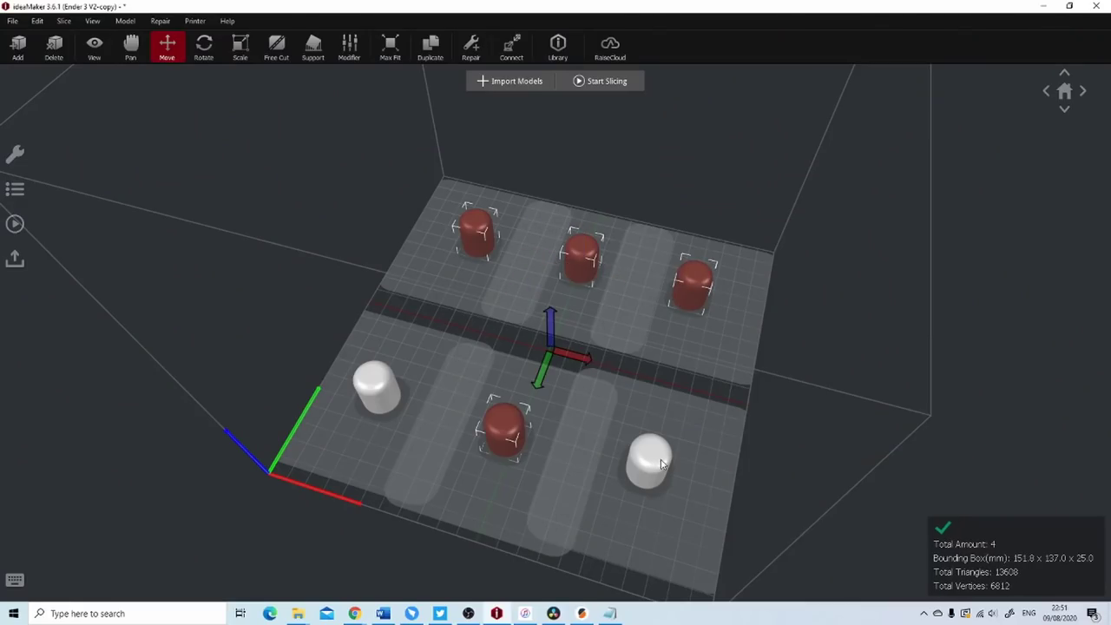
Step: Delete the extra cylinders and move the remaining one to the bed centre
ctrl+click(653, 462)
key(Delete)
click(543, 322)
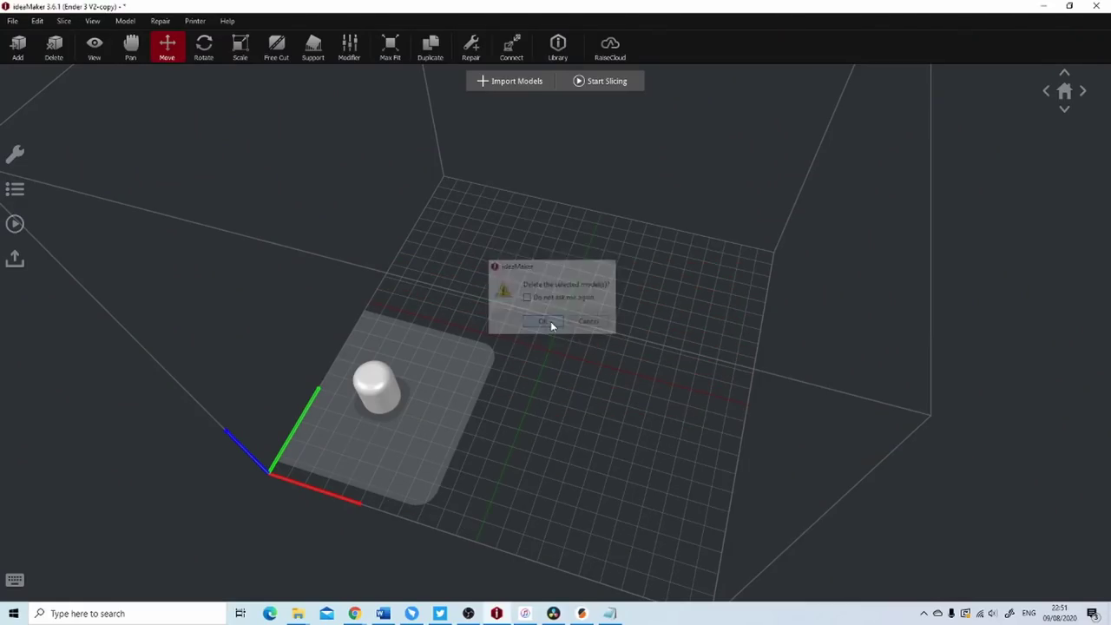
click(376, 385)
drag(395, 373, 527, 379)
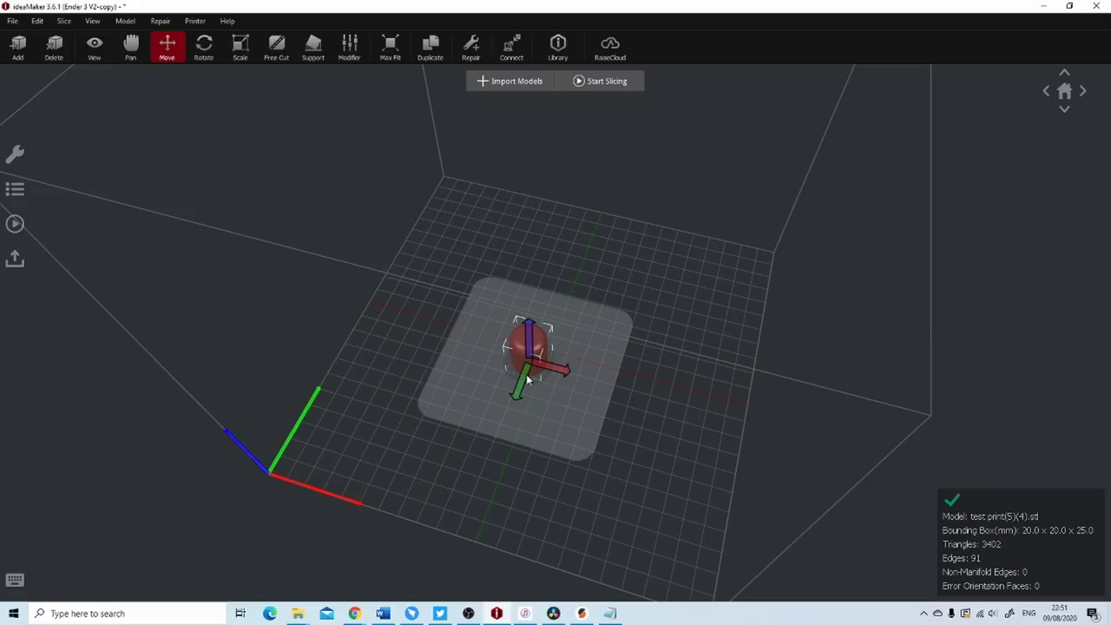
Step: Add a 5.00 mm Outer Shell Wipe Distance override to Setting Group 10
click(15, 224)
click(108, 243)
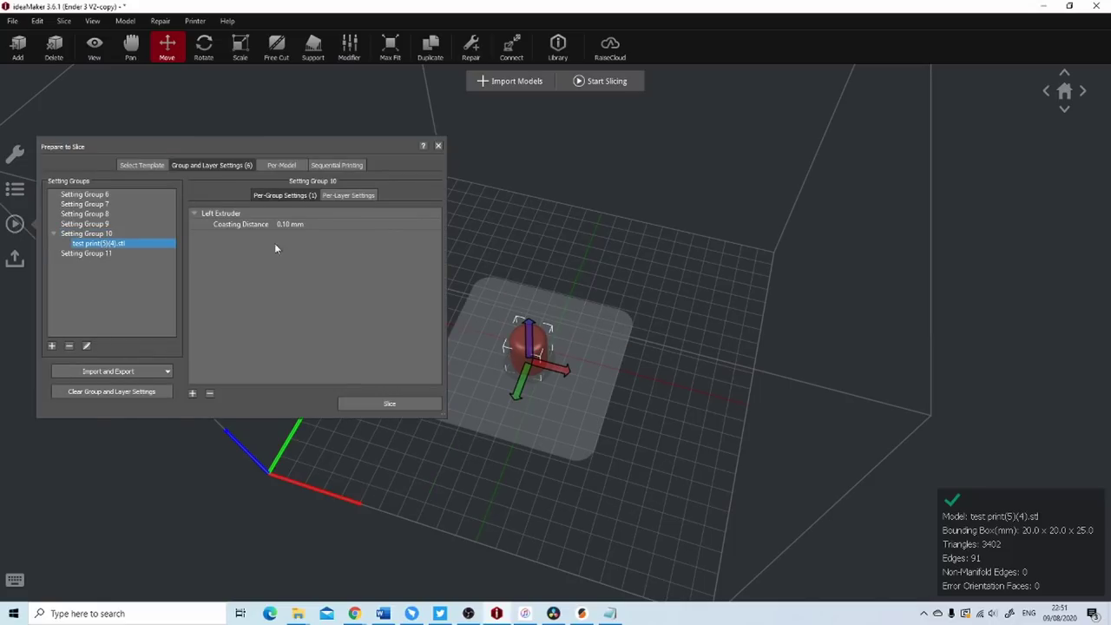
click(193, 393)
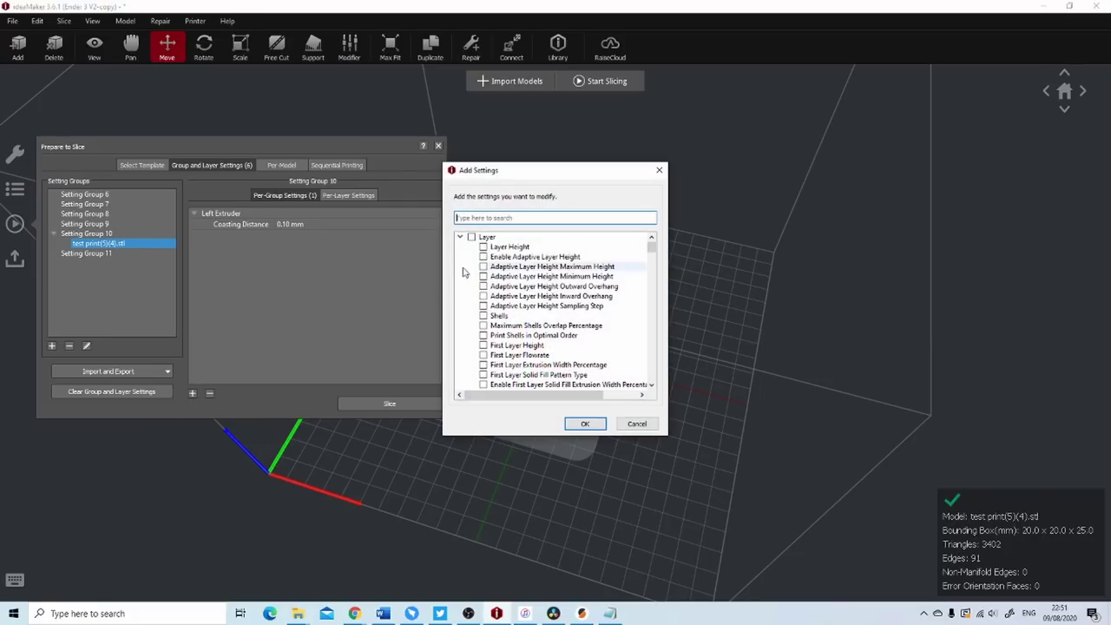
text(outer shel)
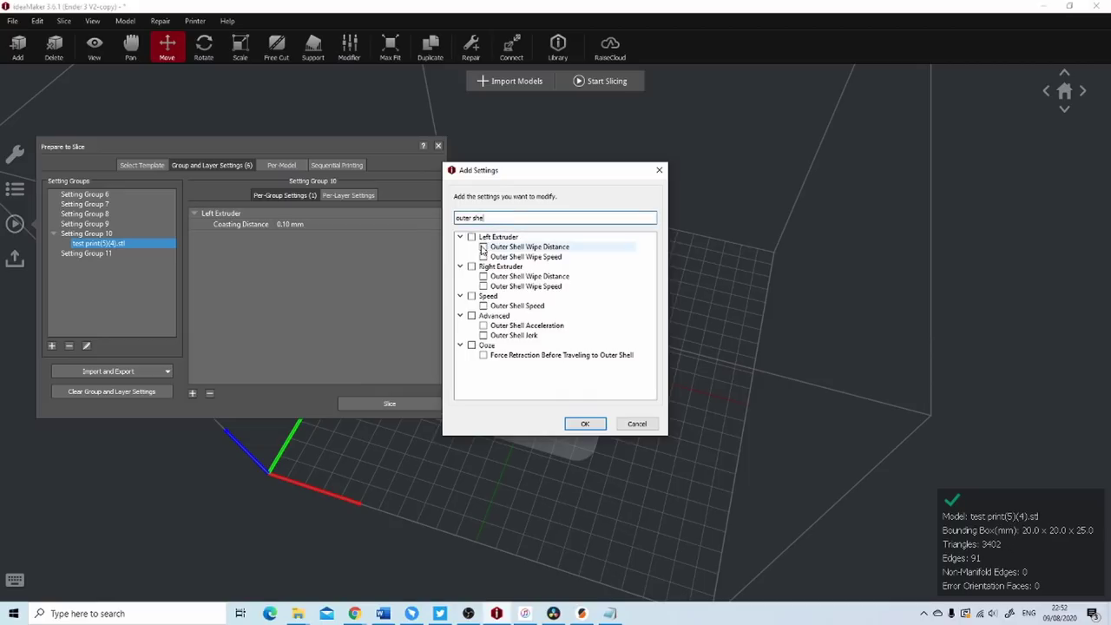
click(483, 247)
click(586, 422)
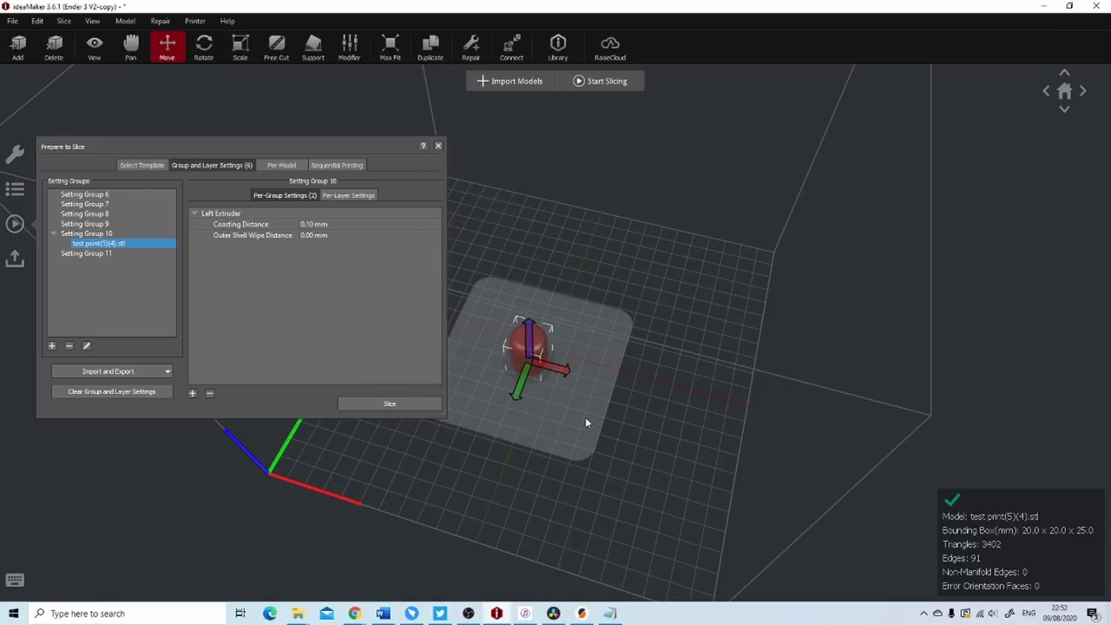
click(306, 235)
key(Return)
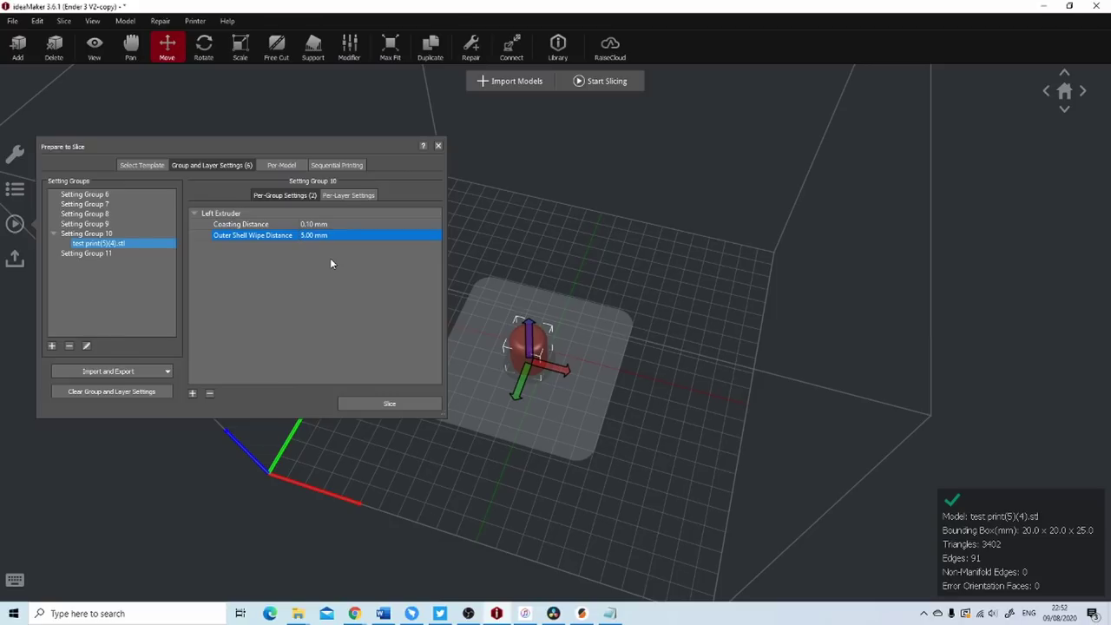
click(192, 394)
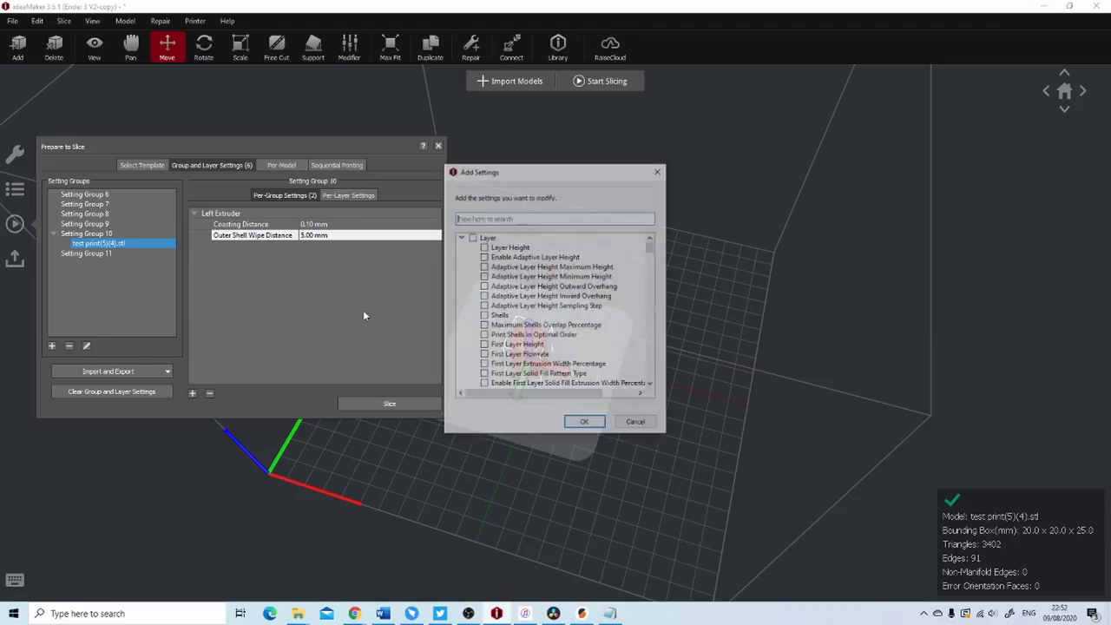
Step: Add Force Retraction On Layer Change to the group, disabled
text(force)
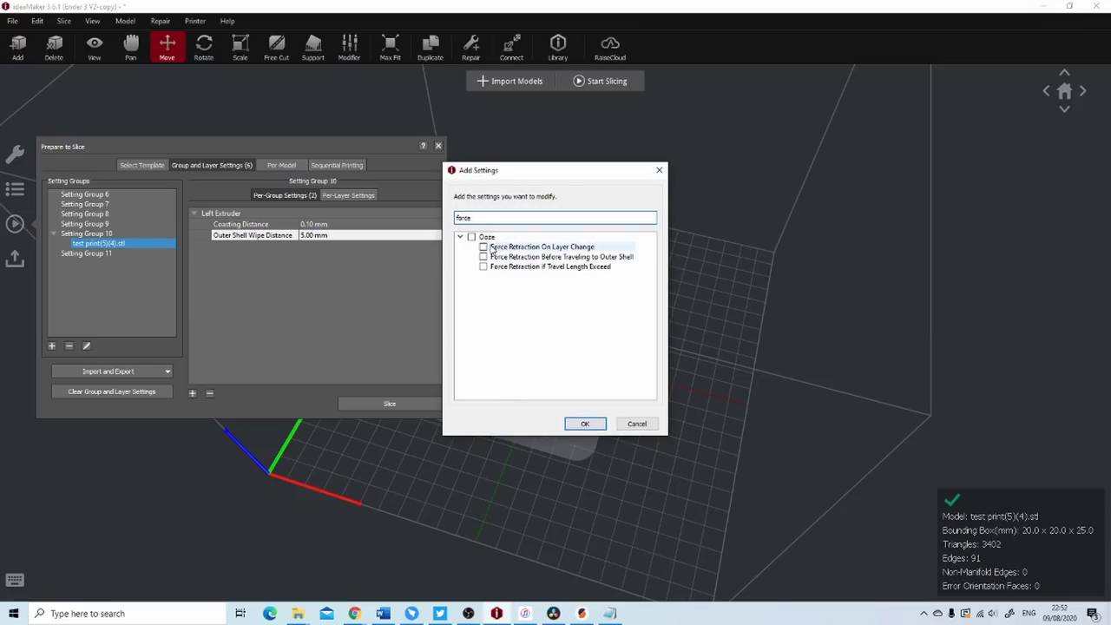
click(483, 247)
click(585, 424)
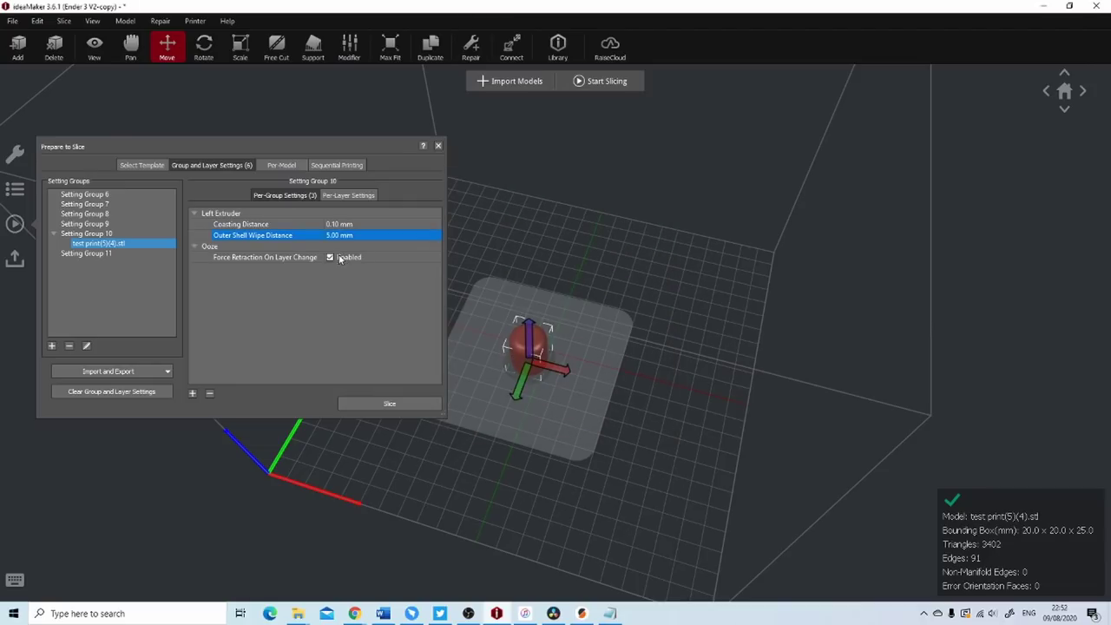
click(329, 260)
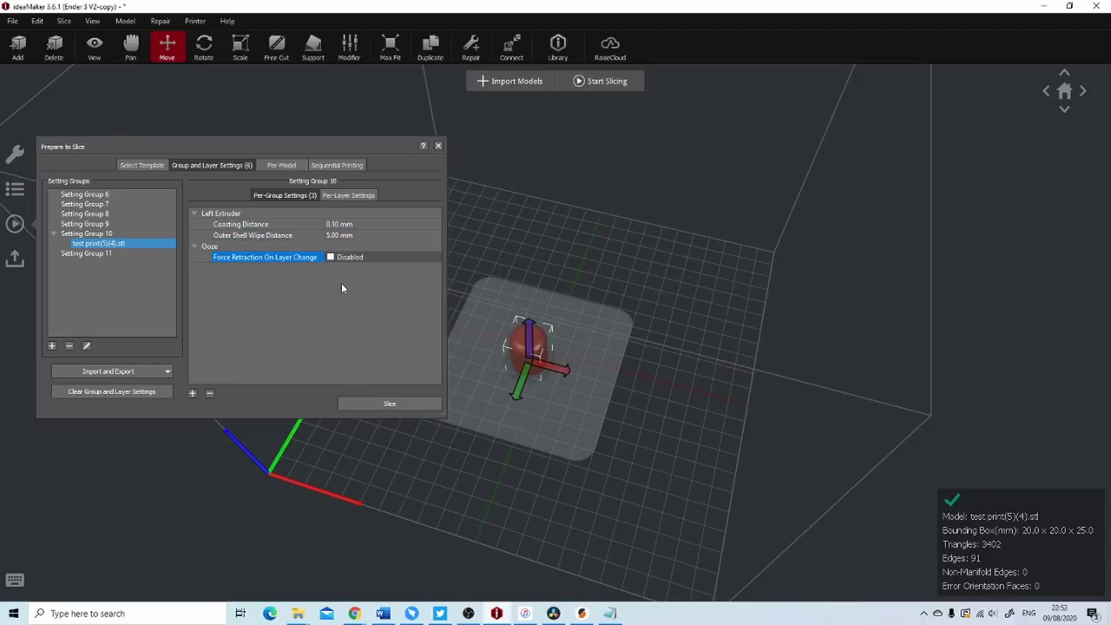
Step: Add Force Retraction Before Traveling to Outer Shell and Avoid Retraction Inside Models to the group
click(193, 394)
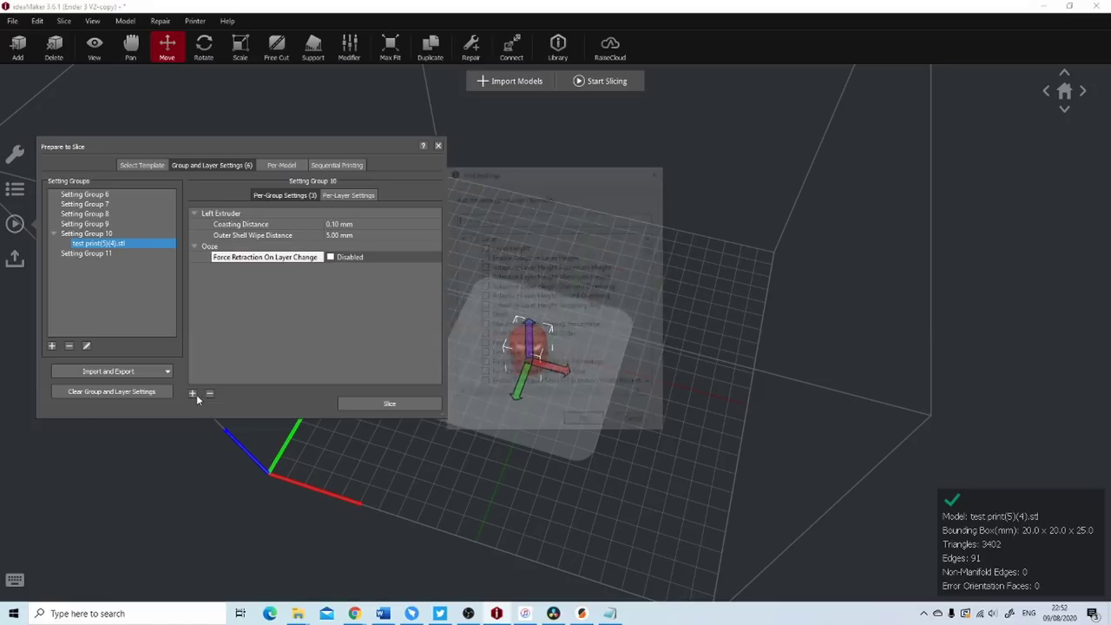
text(force)
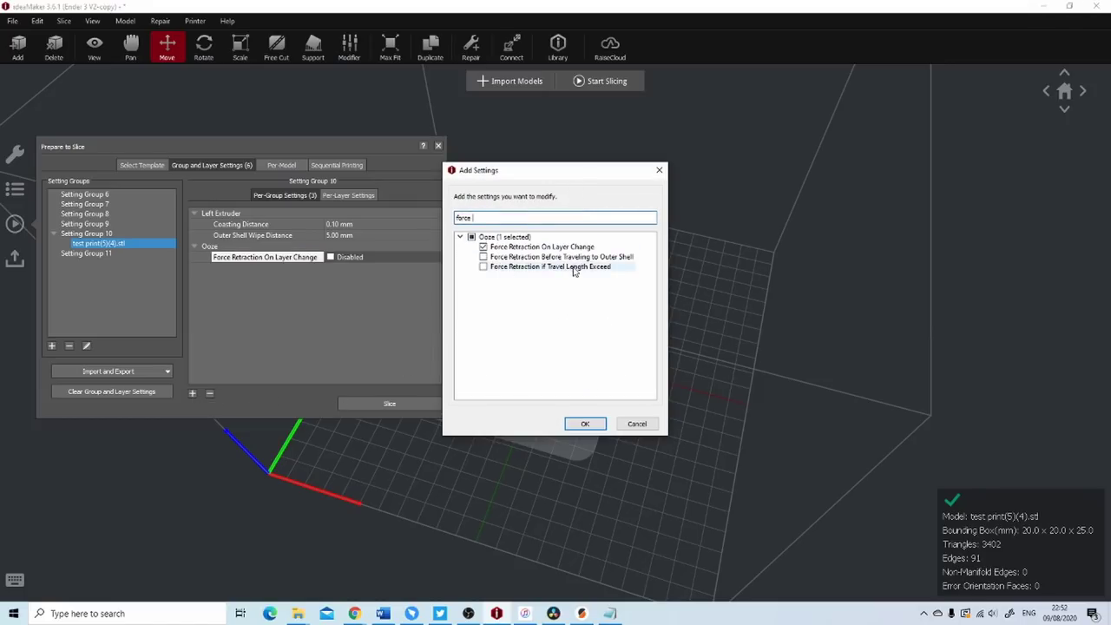
click(484, 257)
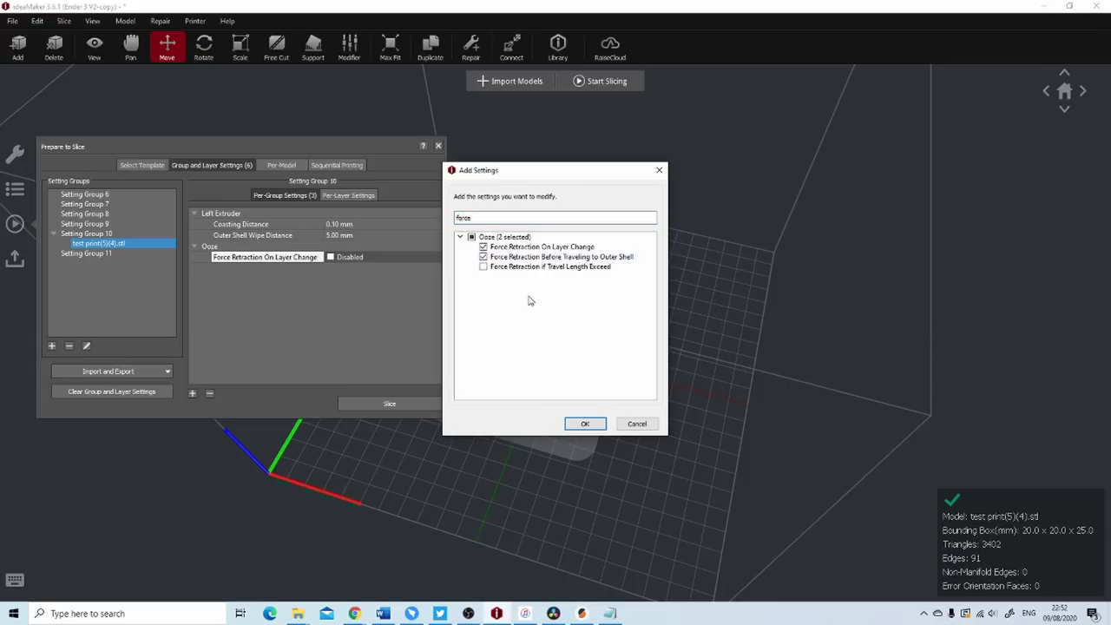
click(586, 424)
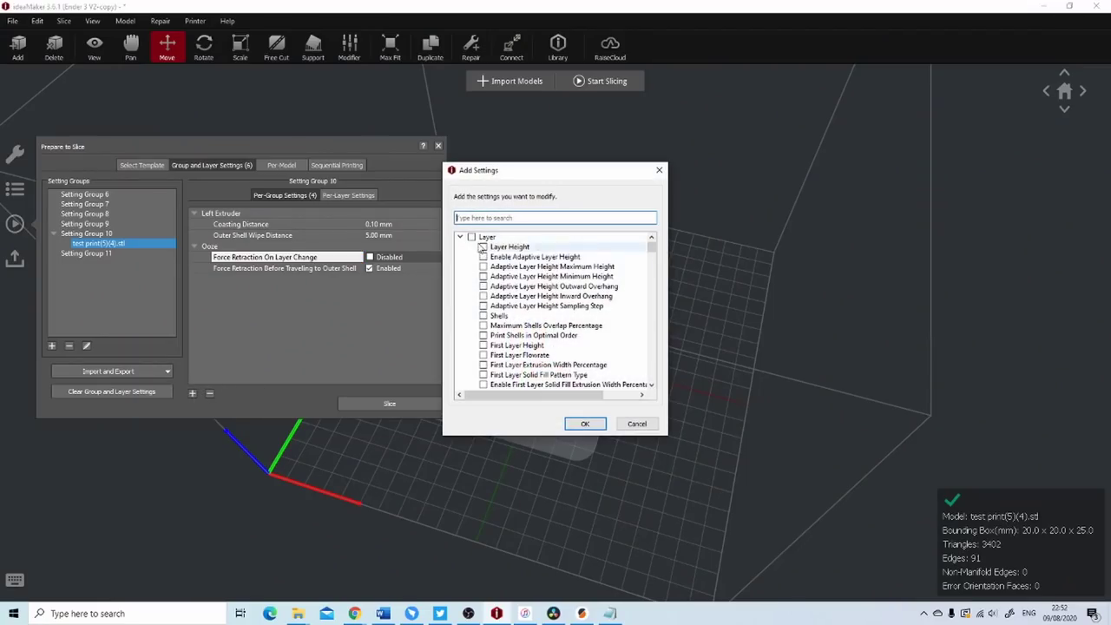
text(avoid)
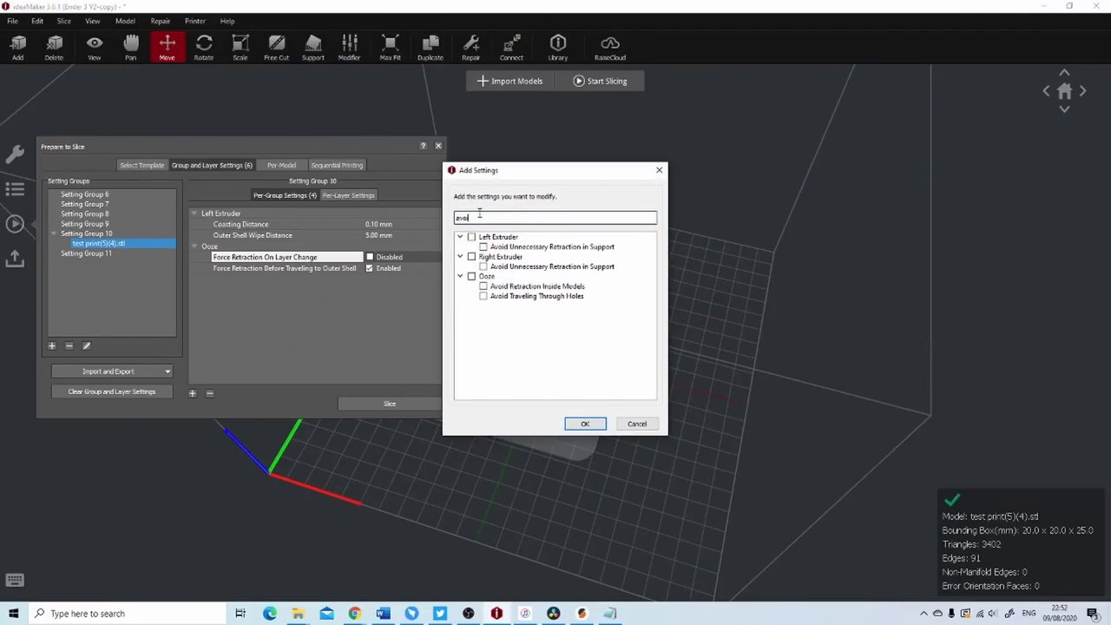
click(483, 287)
click(583, 422)
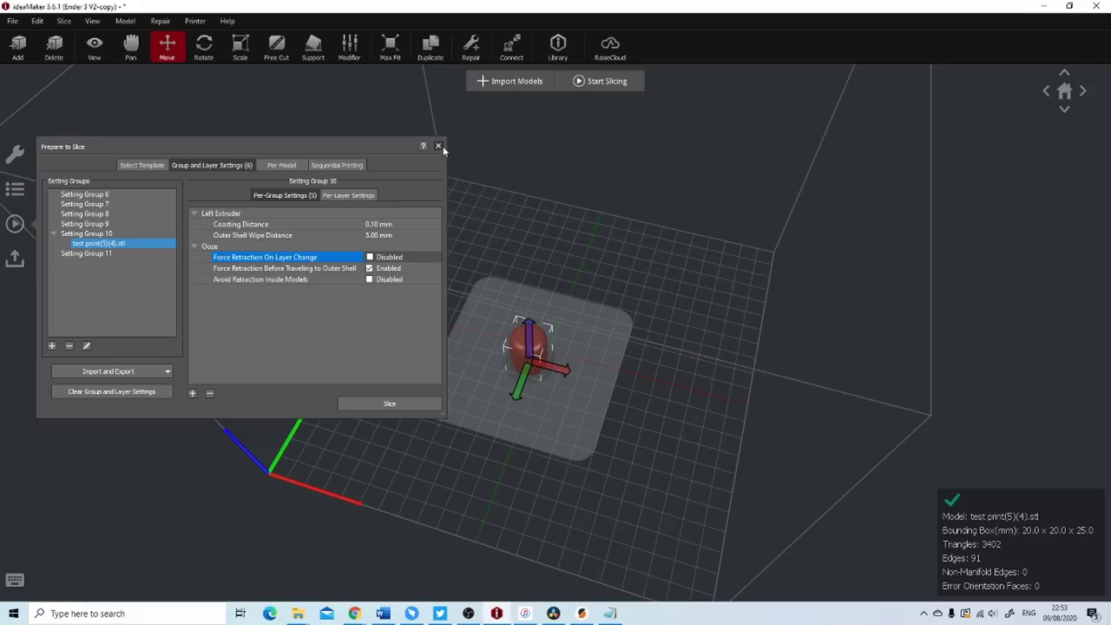
click(598, 81)
Step: In the PLA 0.2 template, set Bottom Solid Fill Flowrate to 95% and Extrusion Width to 96%
click(758, 115)
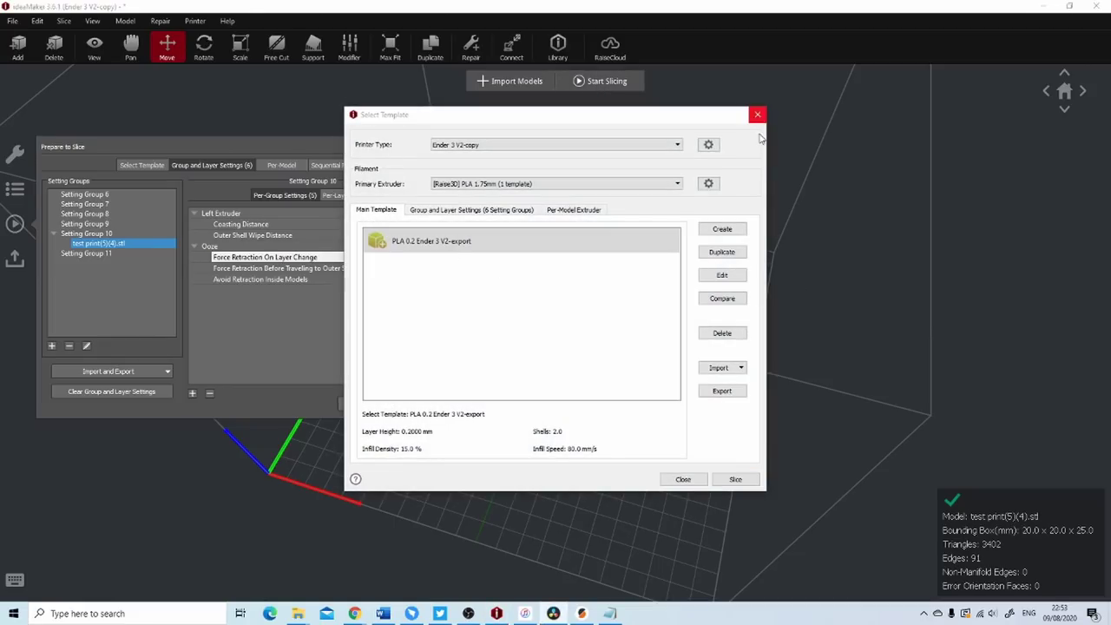
click(725, 275)
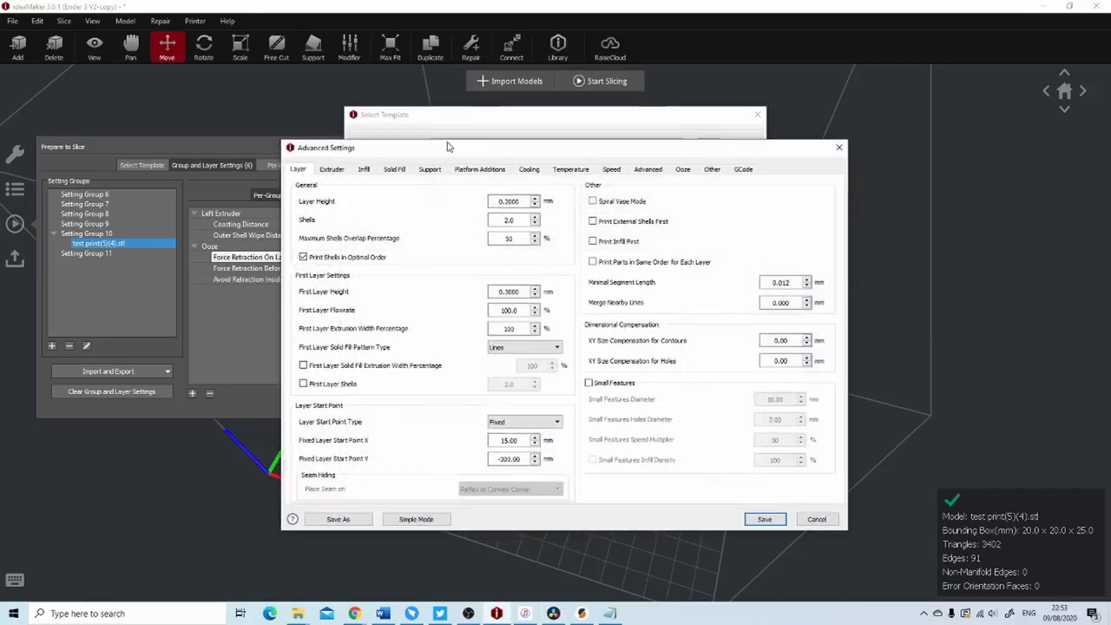
click(394, 169)
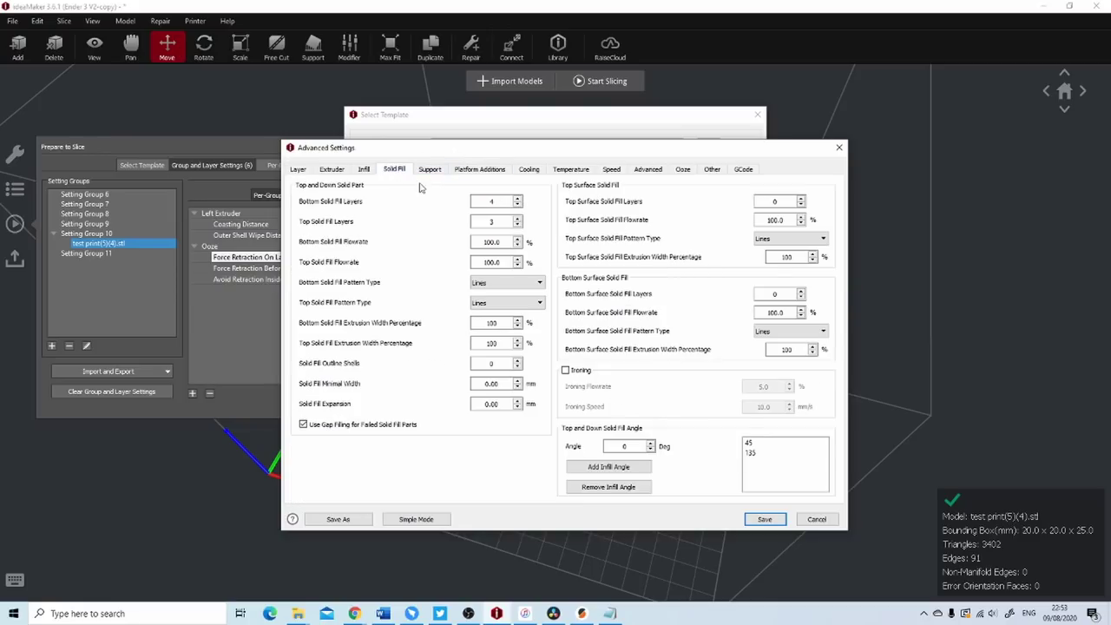
double_click(502, 243)
text(95)
key(Tab)
double_click(474, 327)
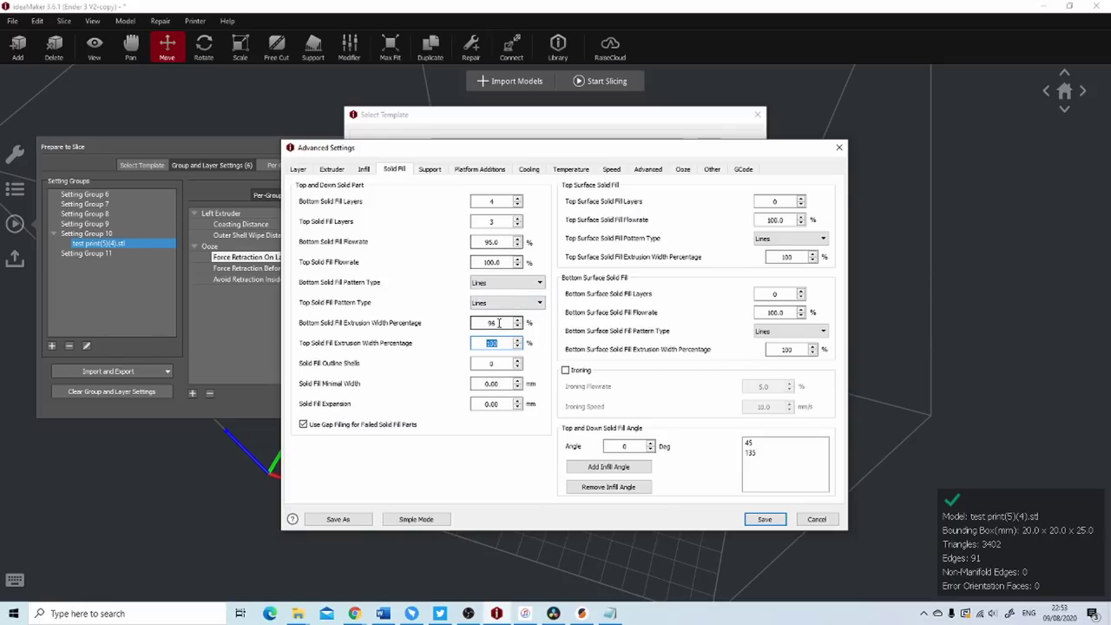
Step: Set Primary Filament Flowrate to 94% and save the template
click(648, 170)
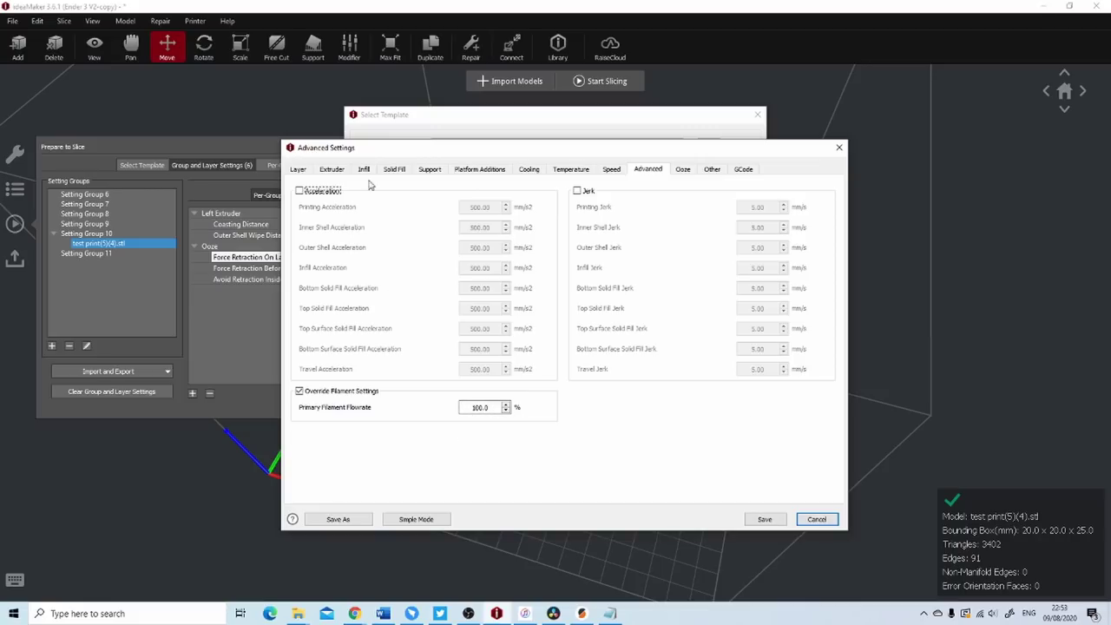
click(395, 172)
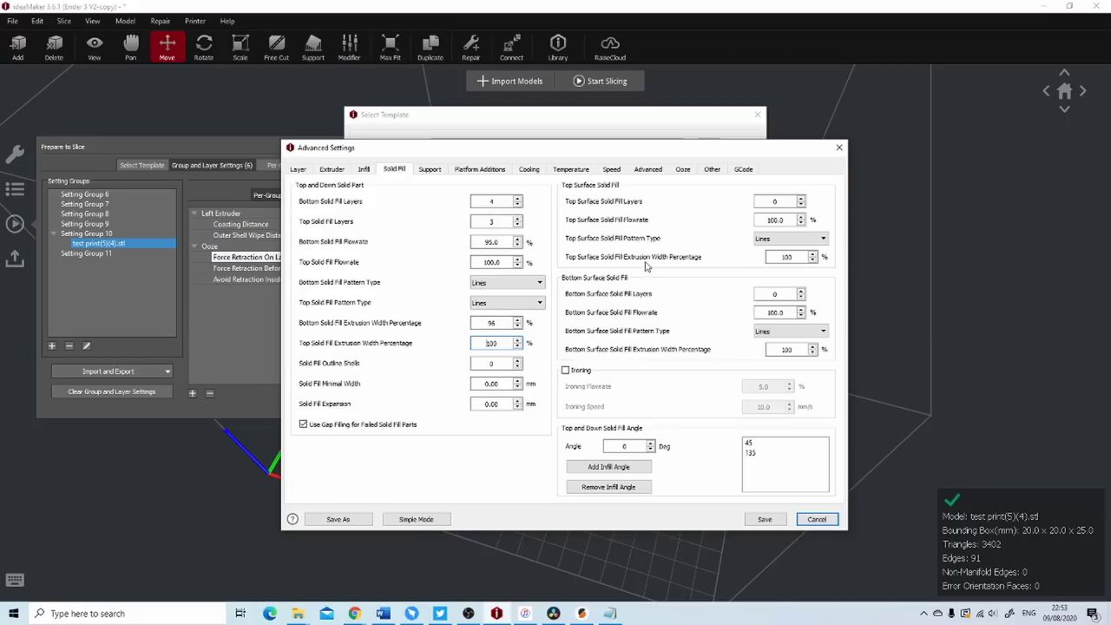
click(651, 170)
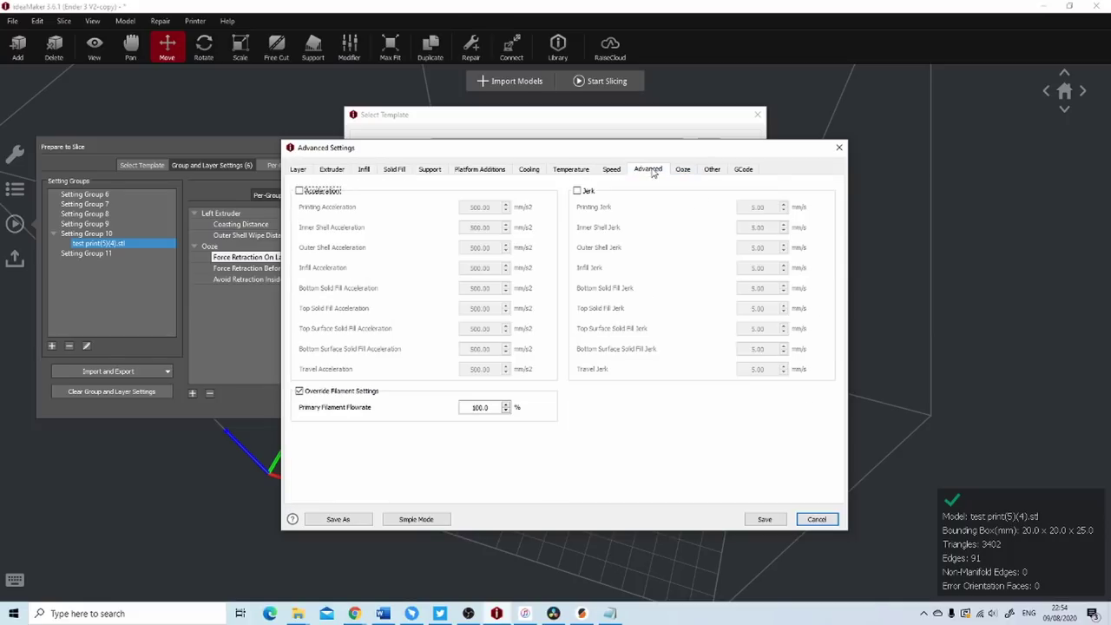
drag(493, 408, 434, 407)
text(94)
key(Return)
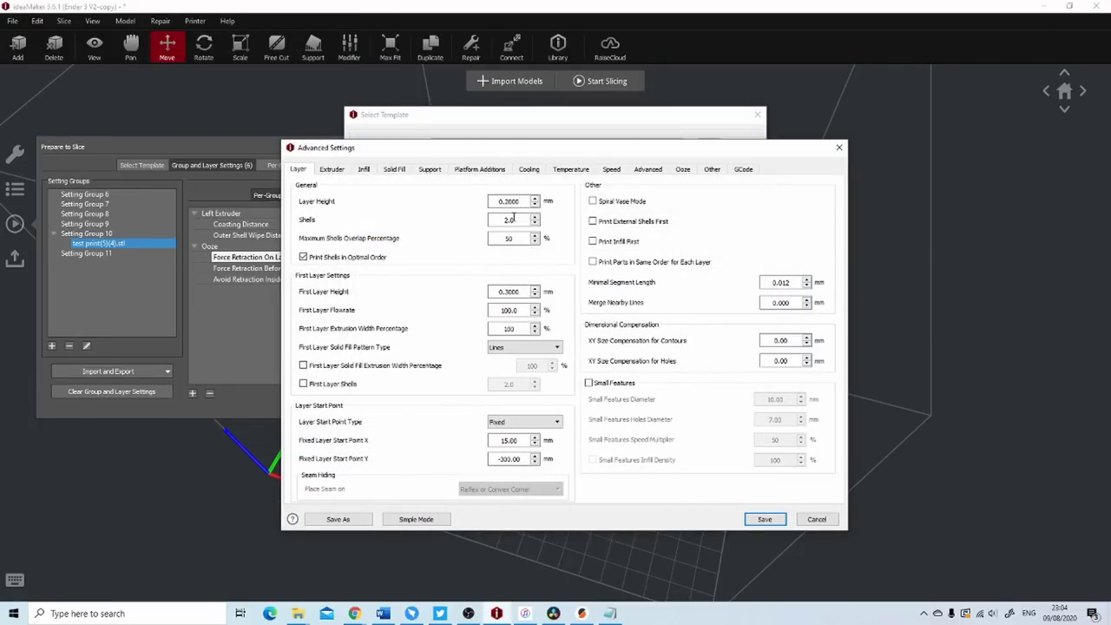
Step: Check the top (105%) and bottom (96%) solid fill extrusion widths, then close the template's advanced settings
click(394, 171)
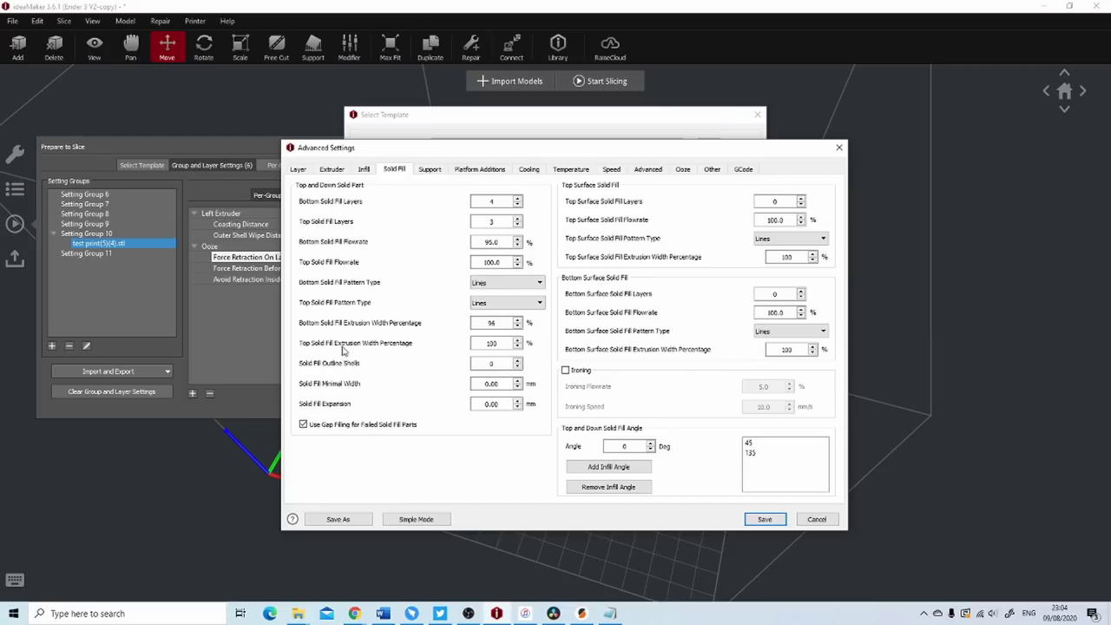
drag(504, 344, 463, 346)
click(486, 322)
click(765, 518)
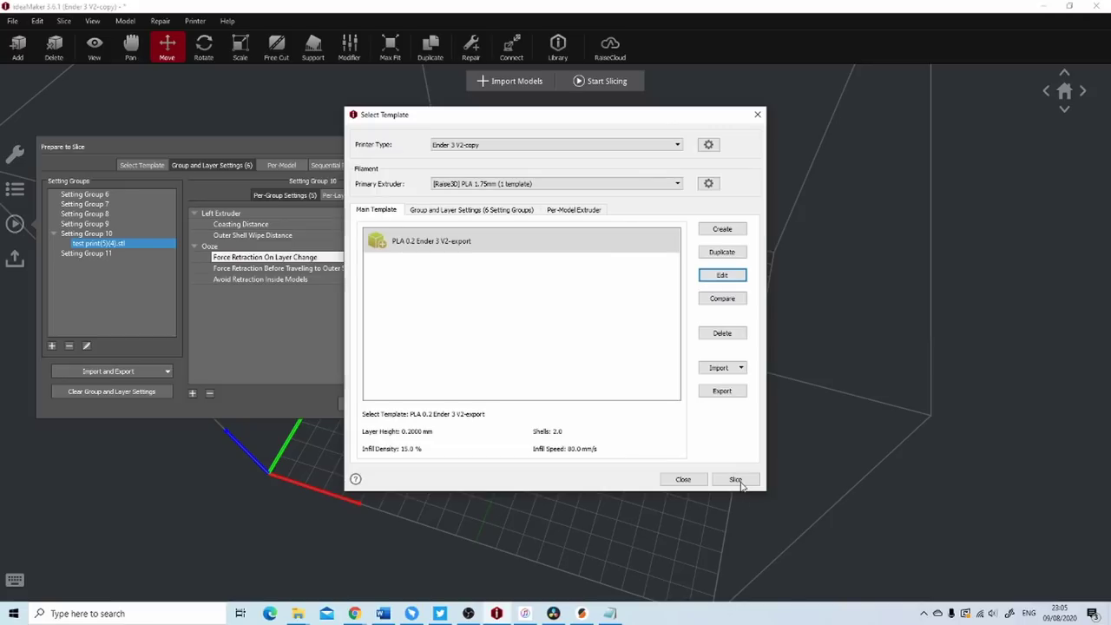
Step: Add disabled Apply Coasting on Grid Infill and Lines Solid Fill to Group 10, then slice (30 min 7 s, 2.8 g)
click(193, 394)
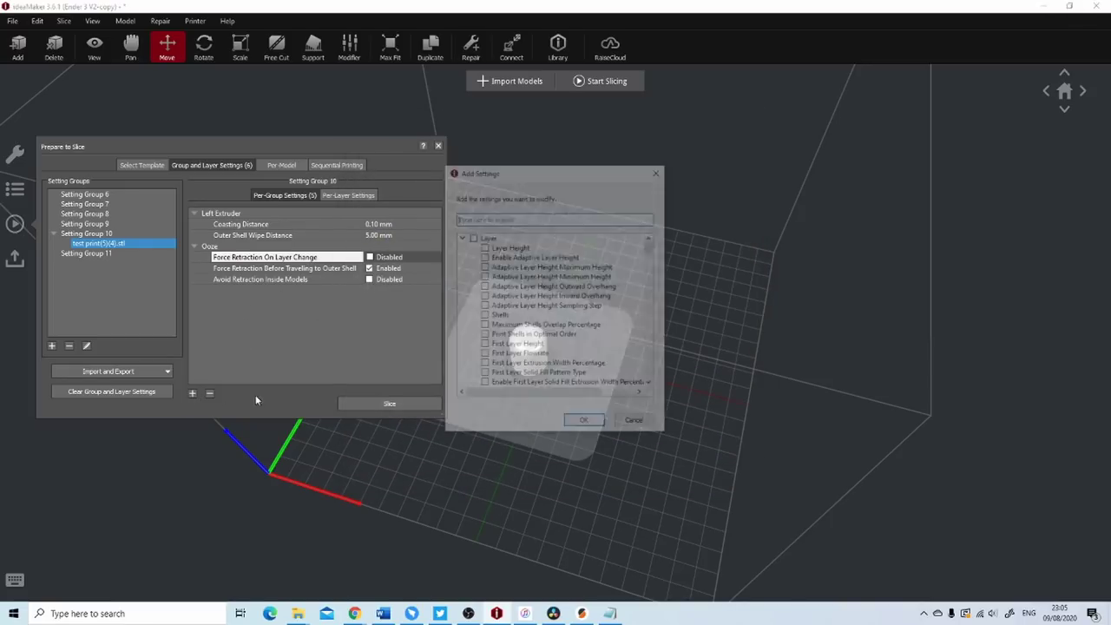
text(apply)
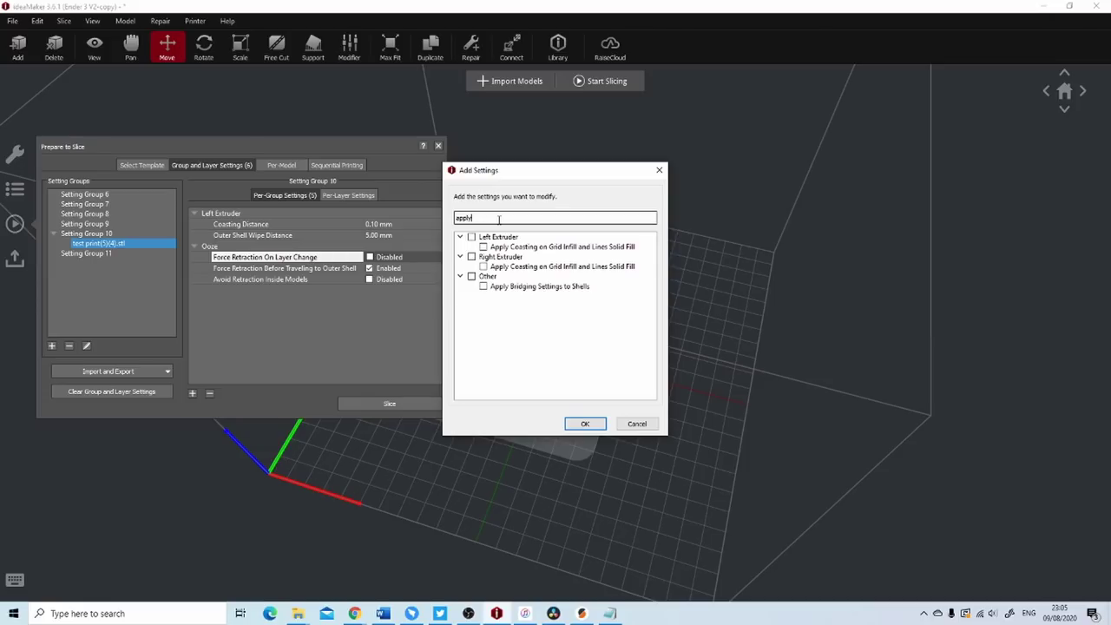
click(484, 247)
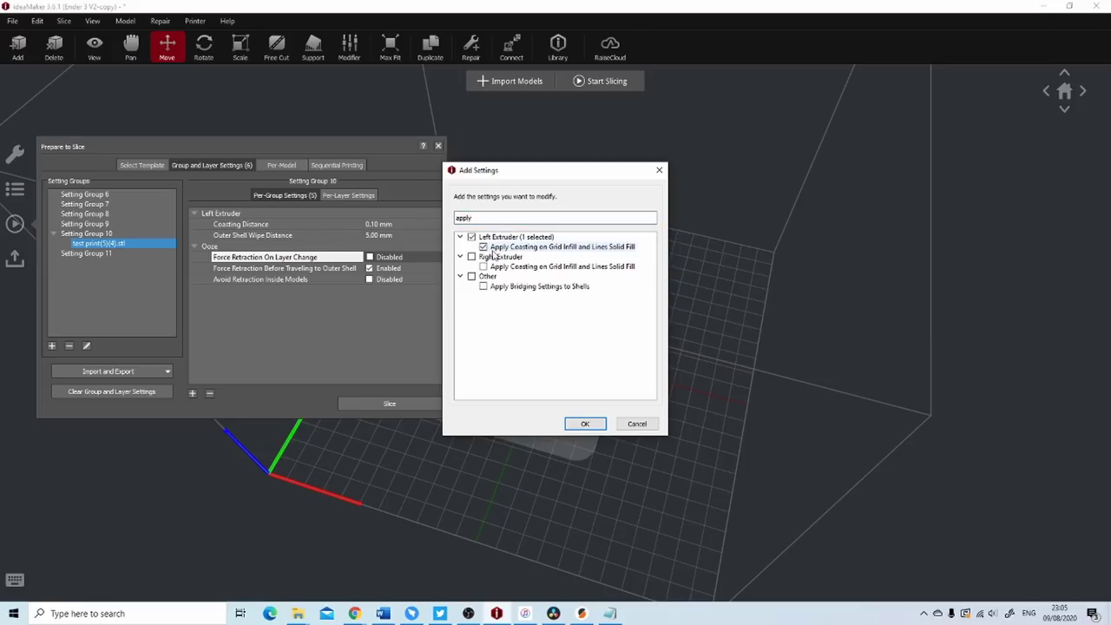
click(584, 423)
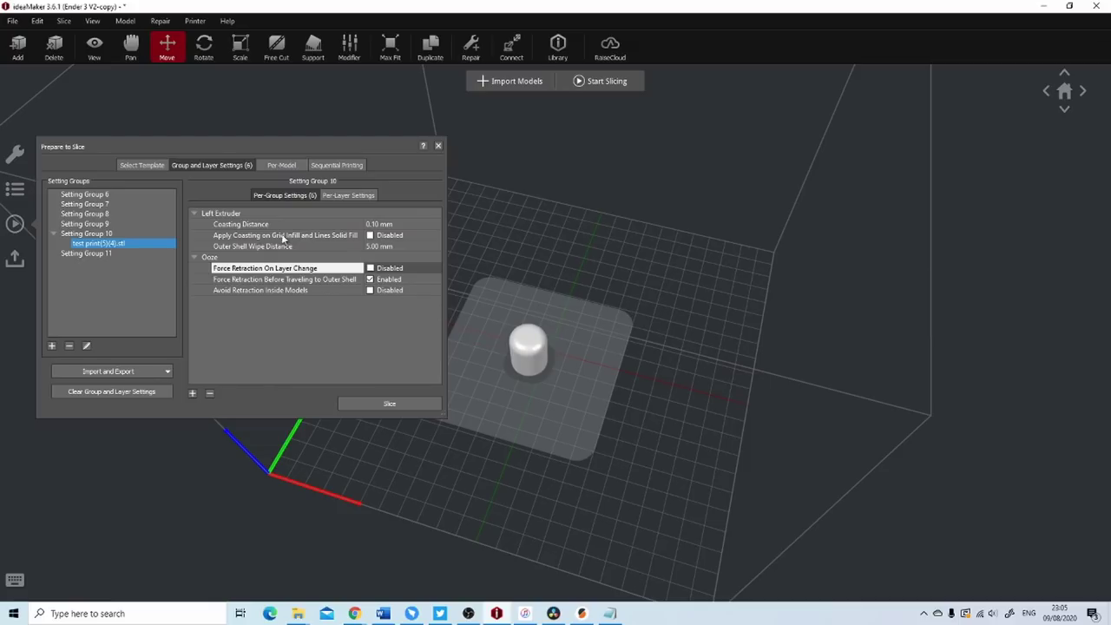
click(370, 236)
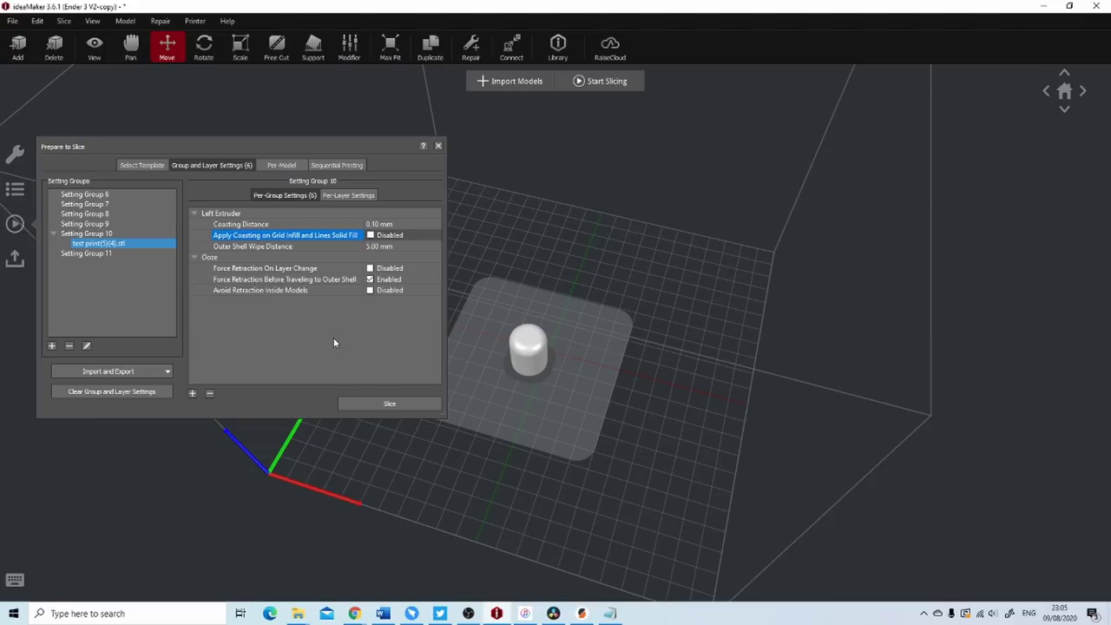
click(391, 406)
click(640, 339)
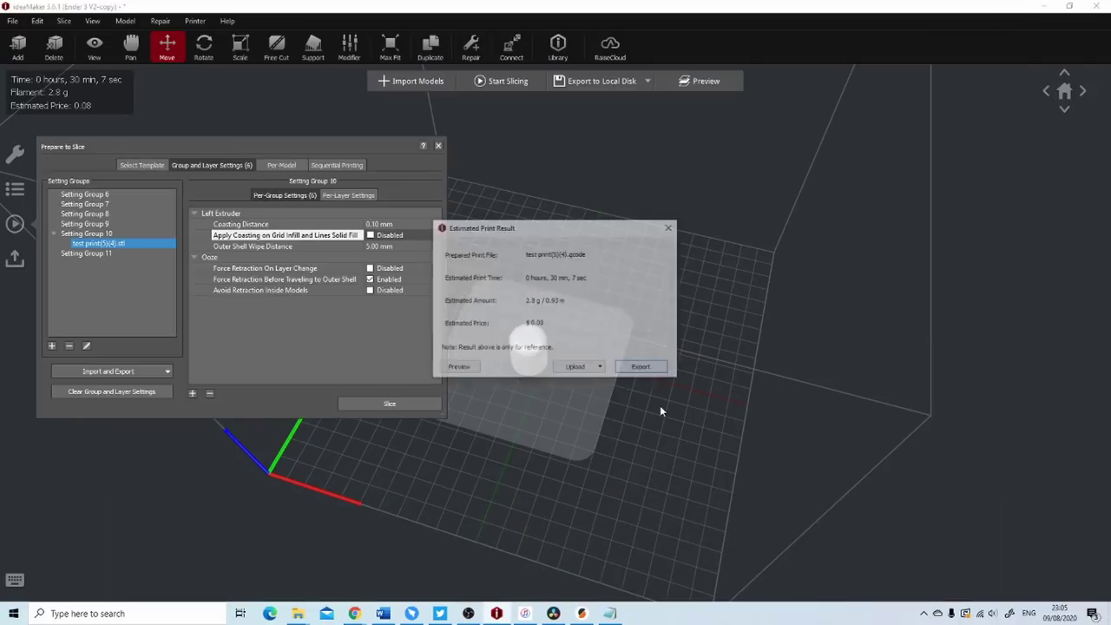